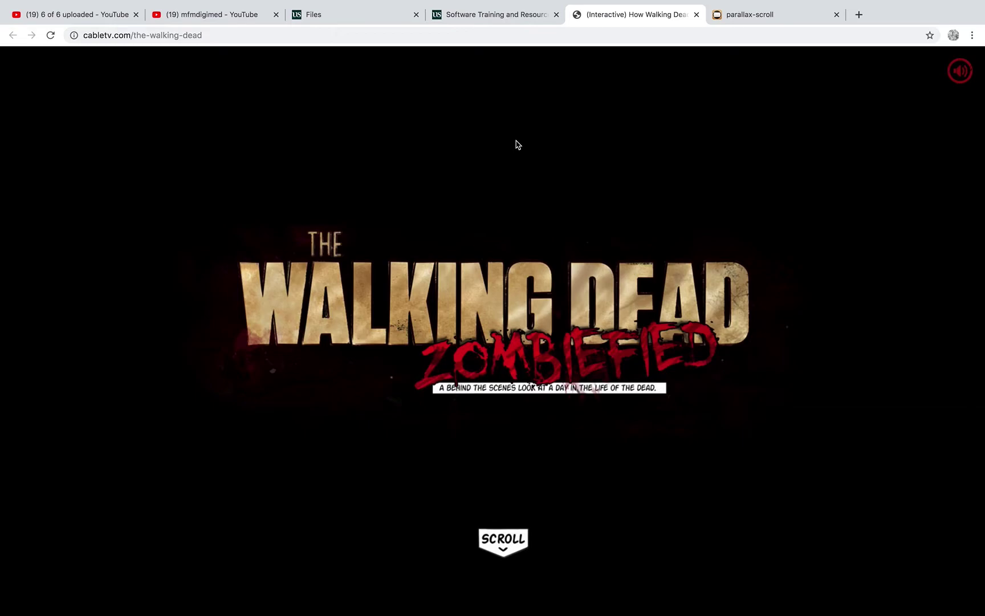
- Scroll the Walking Dead interactive past its title screen to the first zombie-definition comic panel
scroll(517, 144, "down", 5)
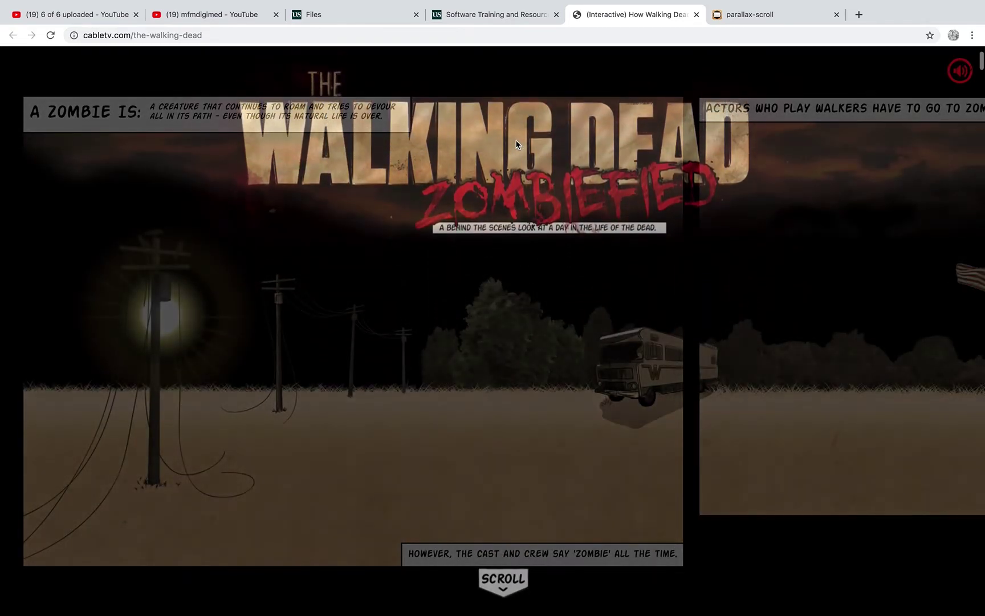
- Scroll the parallax story forward through Zombie School to the obstacle-course and Greg Nicotero effects panels
scroll(517, 144, "up", 5)
scroll(517, 145, "down", 5)
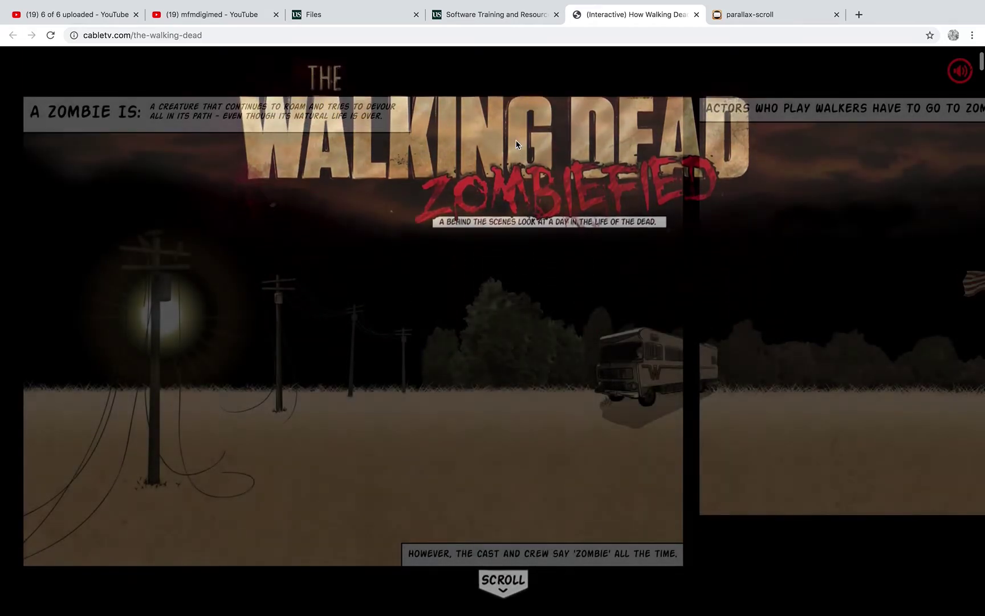
scroll(517, 144, "down", 5)
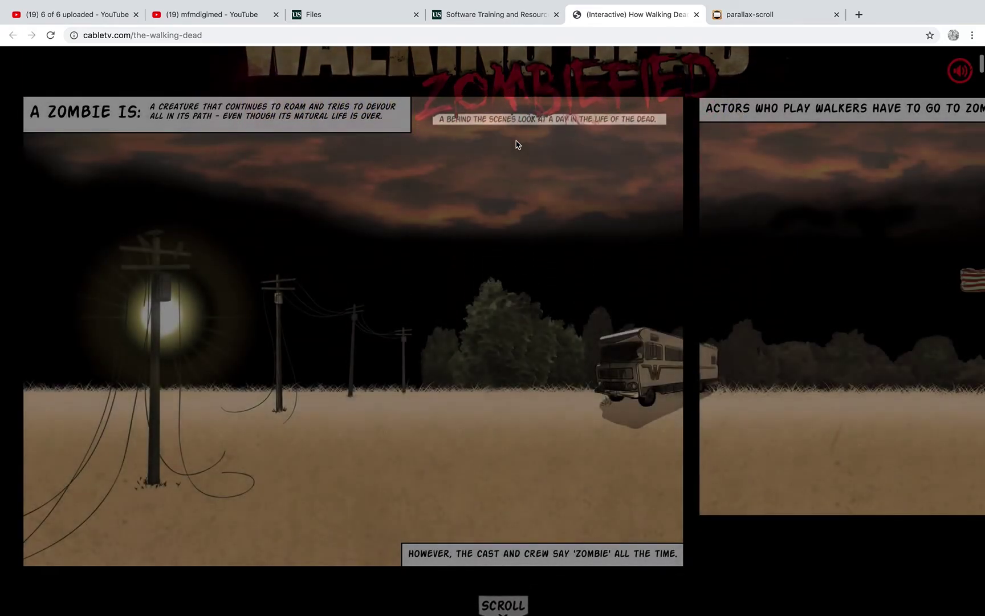
scroll(516, 144, "down", 5)
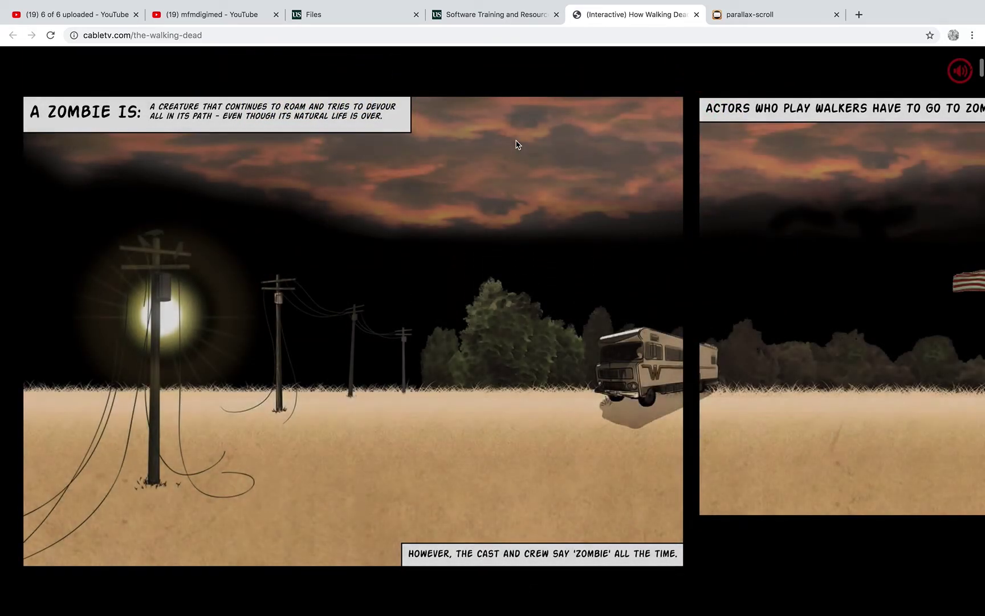
scroll(517, 144, "down", 5)
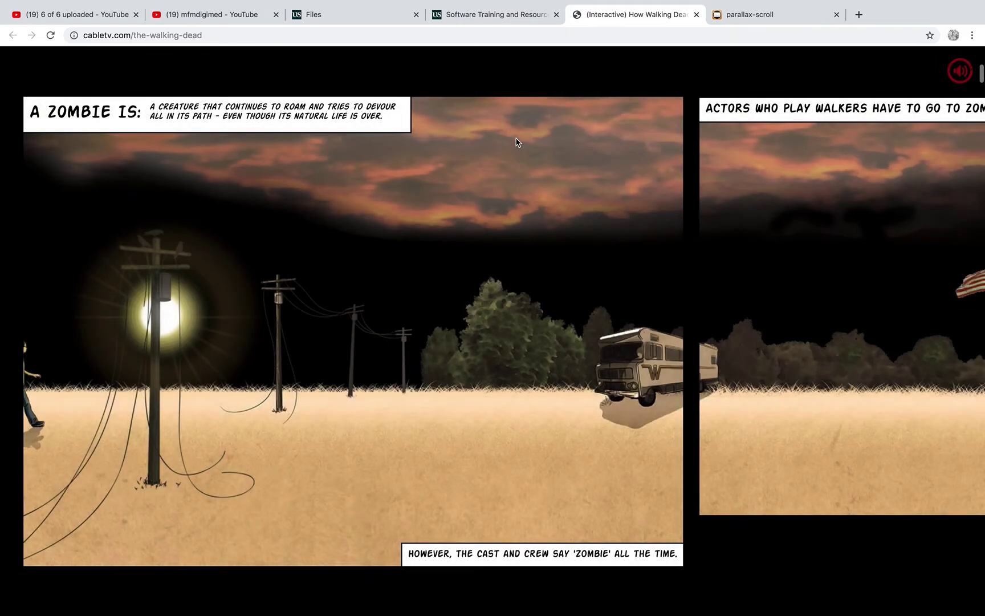
scroll(517, 143, "down", 3)
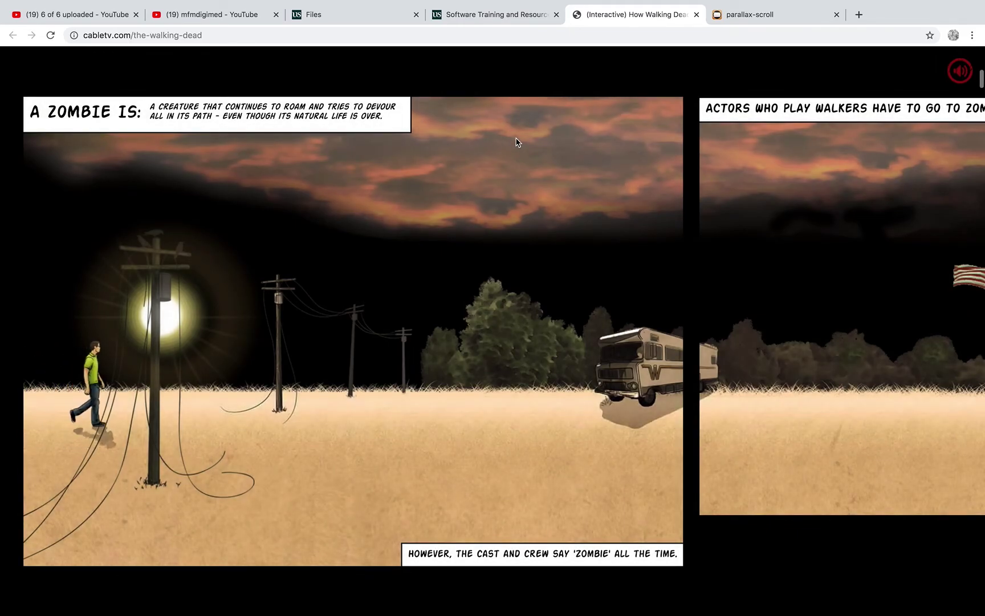
scroll(517, 142, "down", 2)
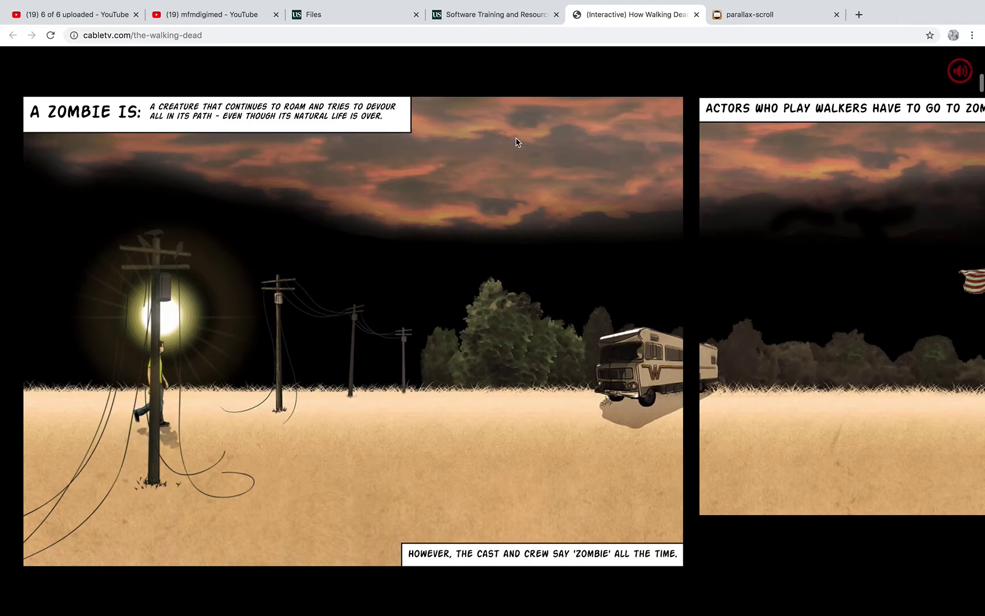
scroll(517, 143, "down", 5)
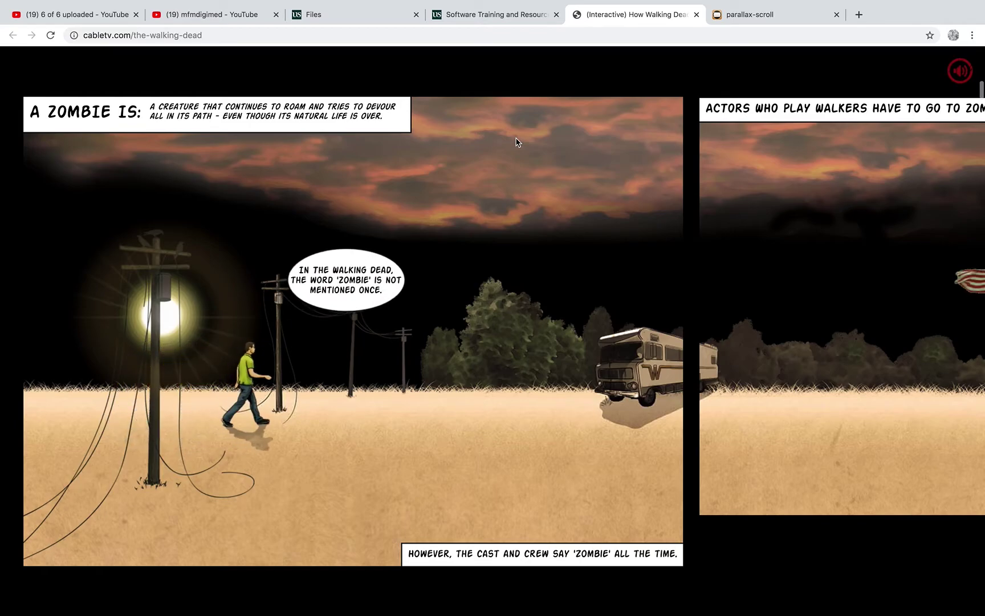
scroll(517, 143, "down", 2)
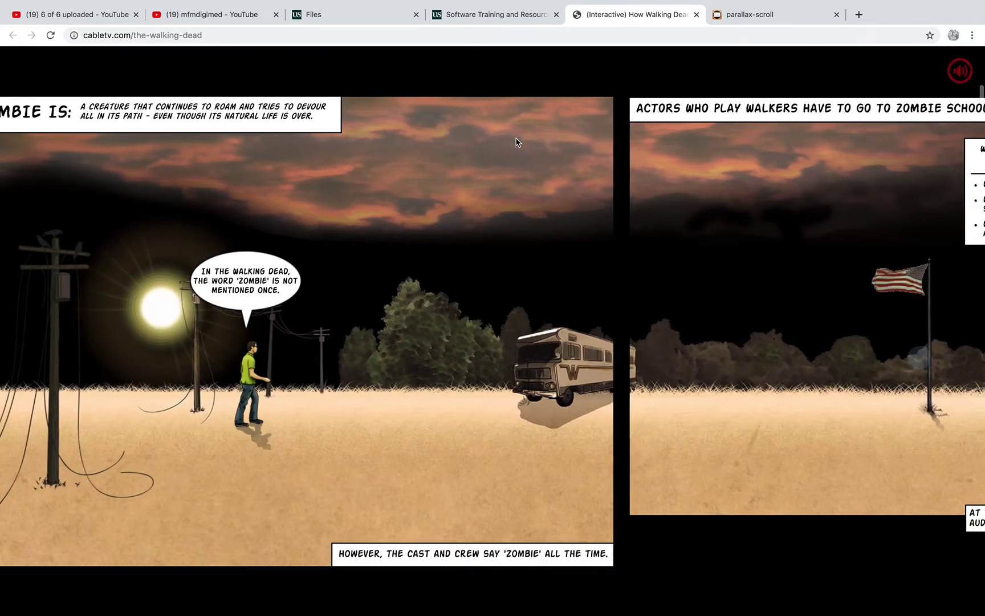
scroll(517, 142, "down", 5)
scroll(517, 142, "down", 5)
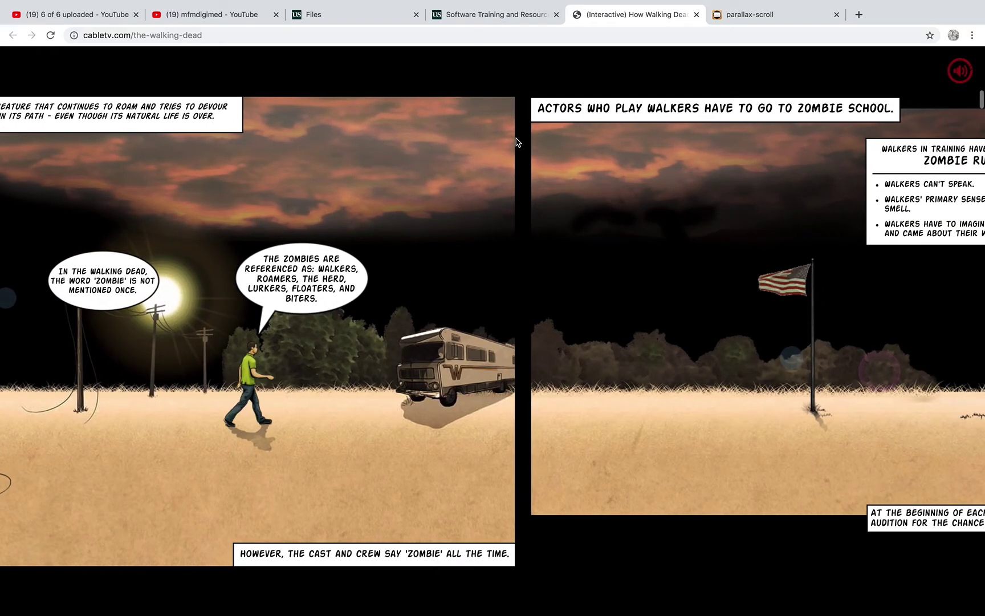
scroll(517, 142, "down", 5)
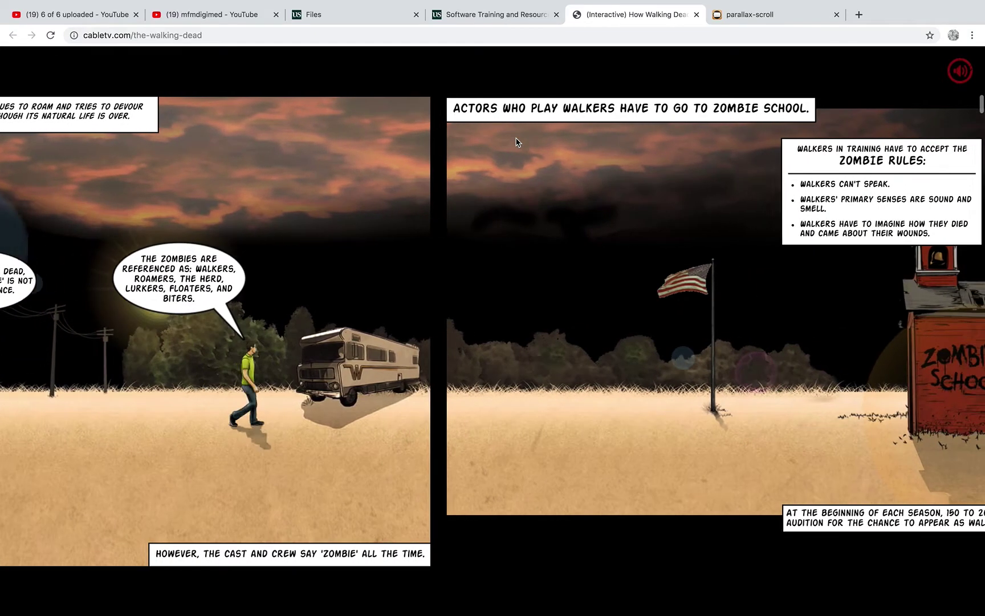
scroll(517, 143, "down", 3)
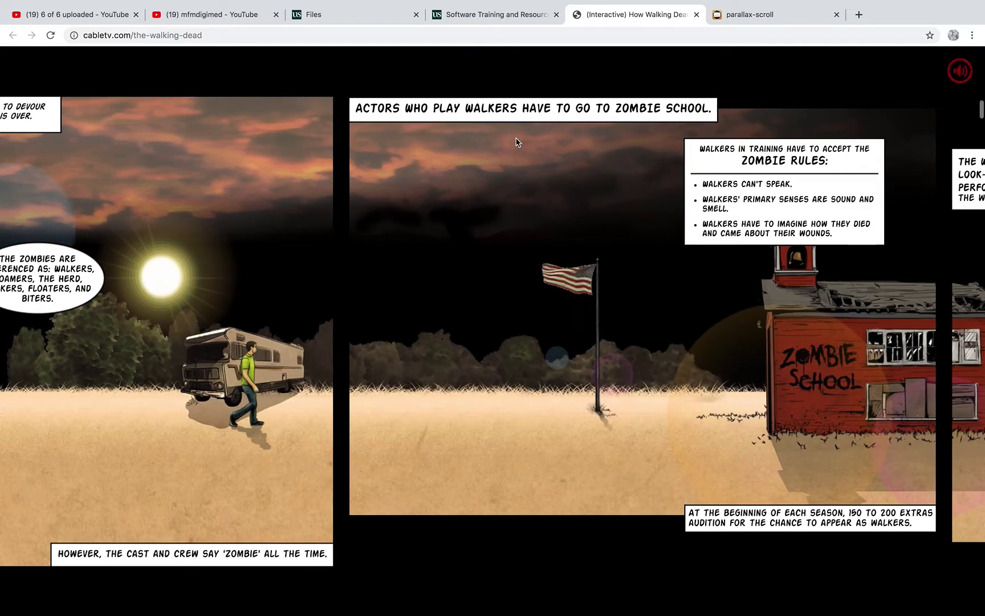
scroll(517, 143, "down", 3)
scroll(517, 142, "down", 5)
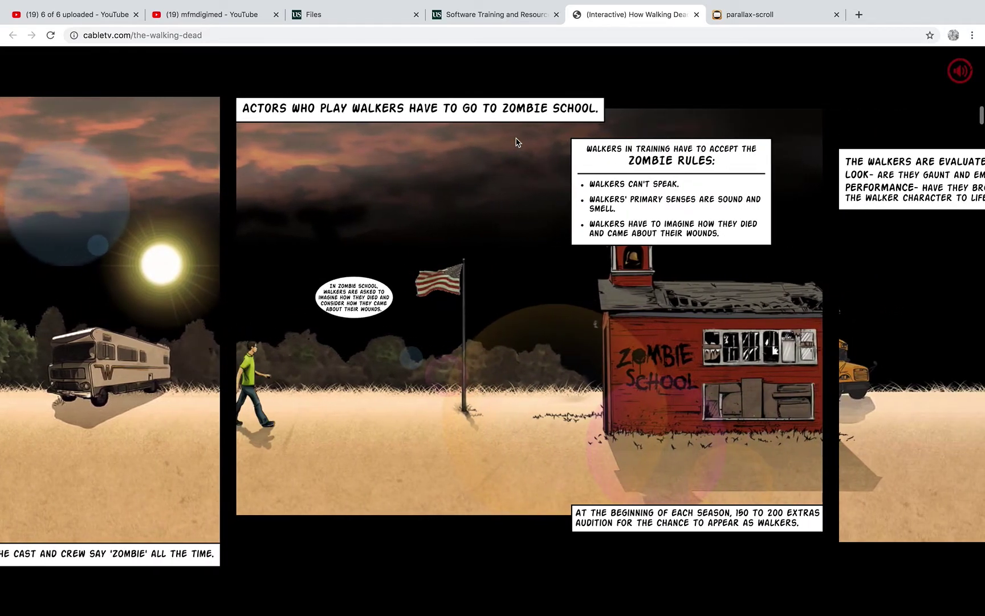
scroll(517, 142, "down", 3)
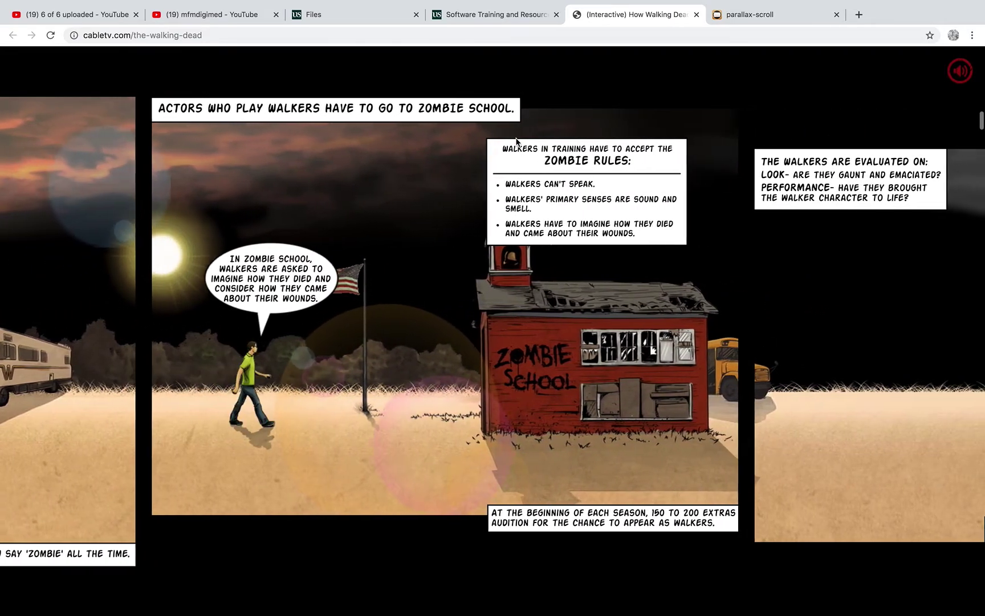
scroll(517, 142, "down", 5)
scroll(517, 142, "down", 3)
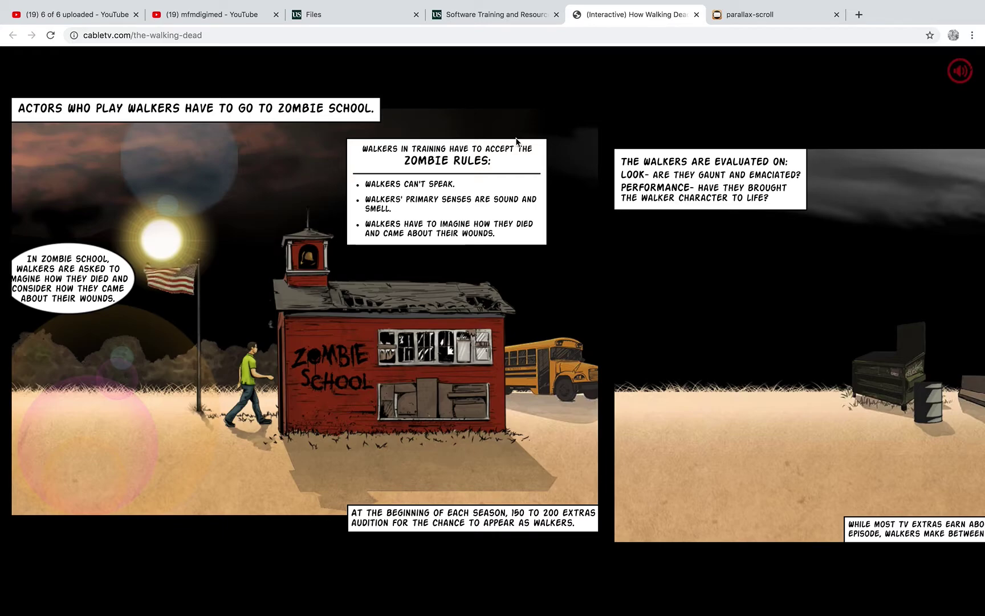
scroll(517, 142, "down", 3)
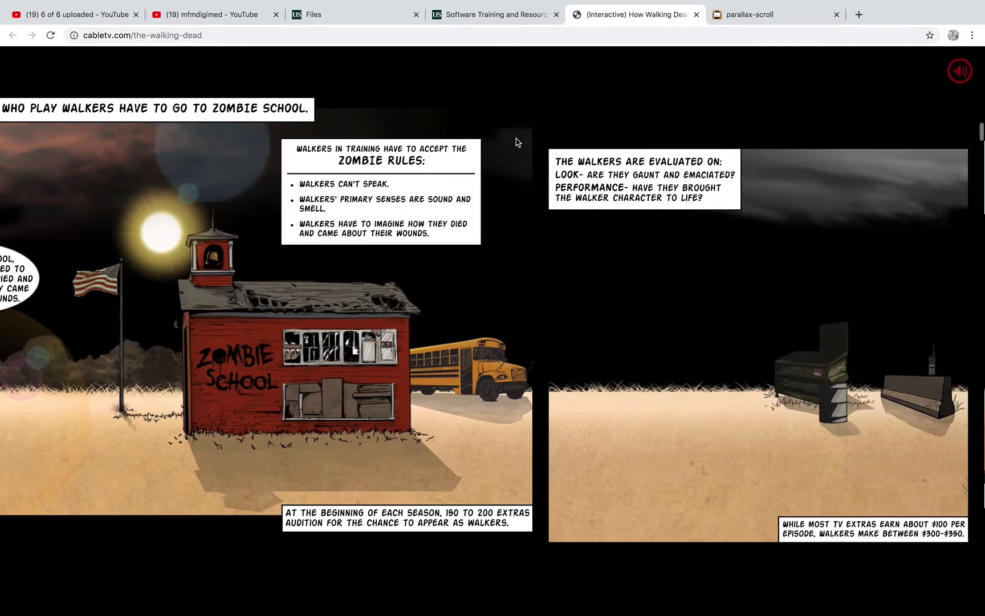
scroll(517, 142, "down", 3)
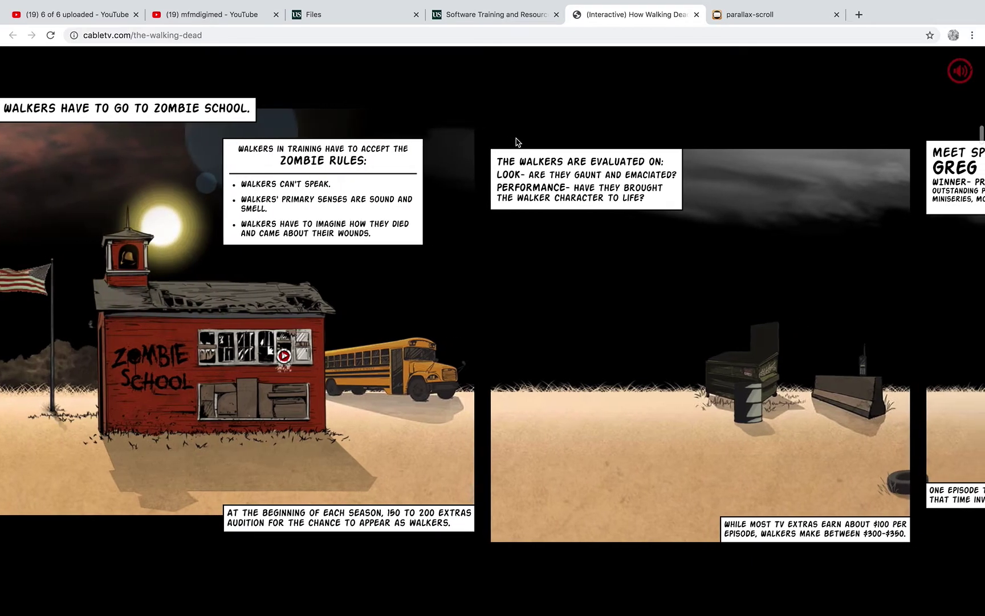
scroll(517, 142, "down", 3)
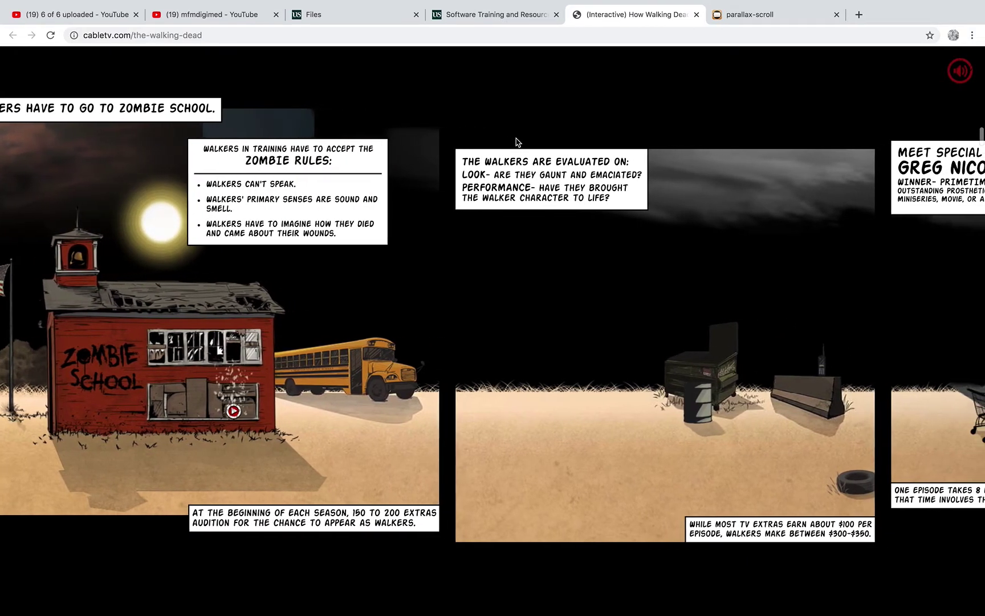
scroll(517, 142, "down", 2)
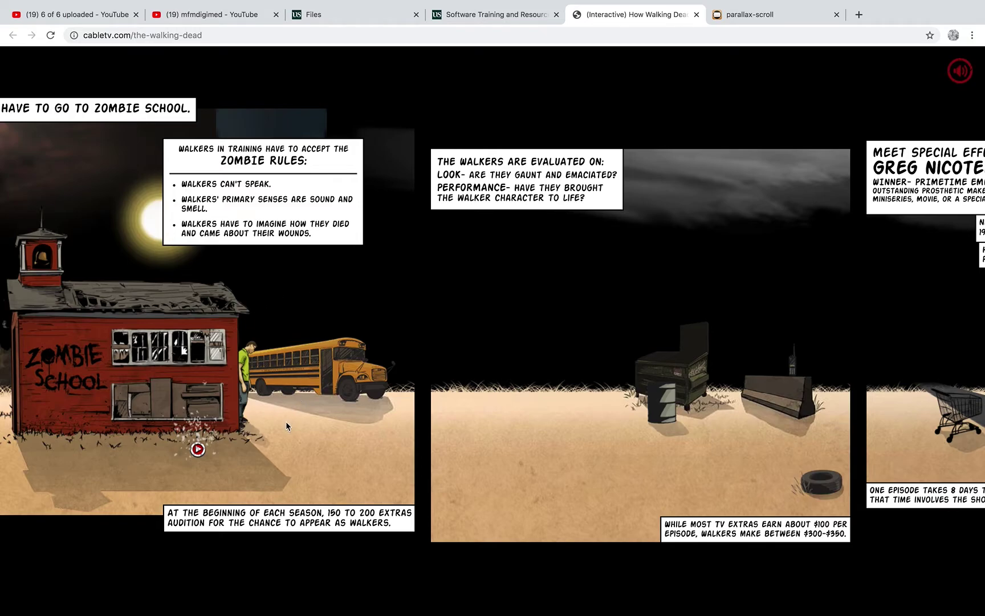
scroll(286, 425, "down", 3)
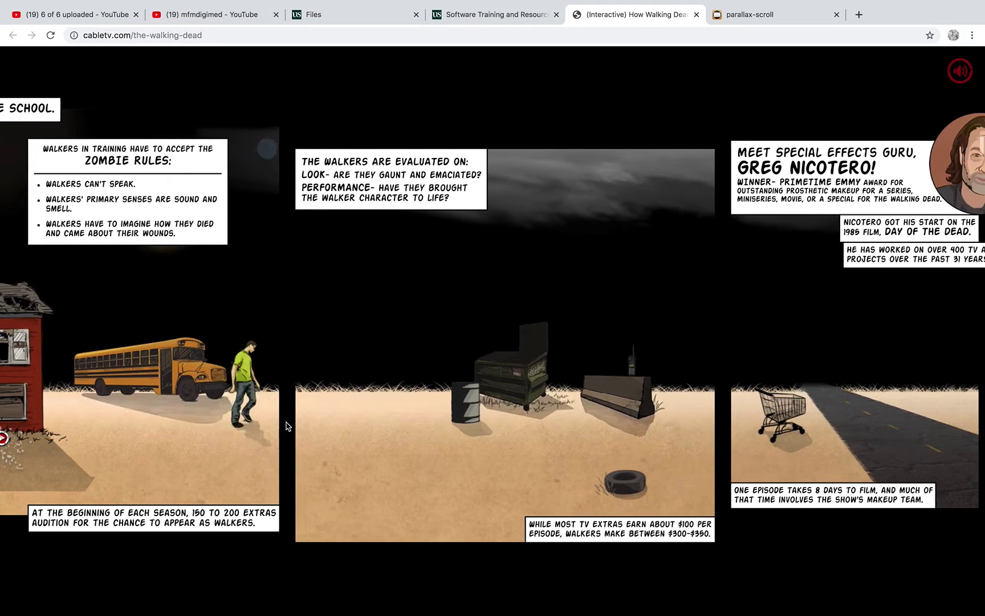
scroll(286, 426, "down", 3)
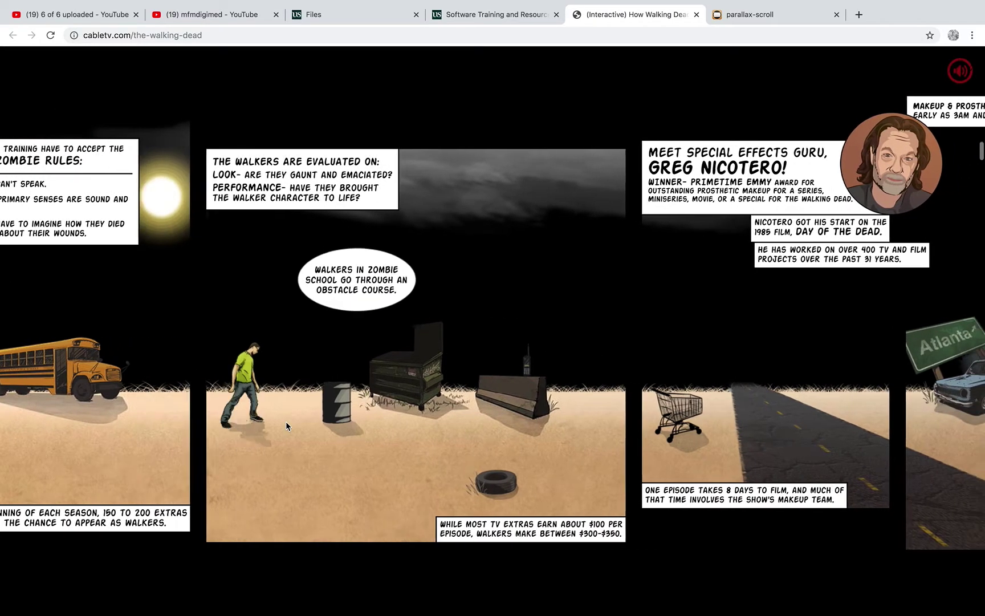
scroll(286, 426, "down", 3)
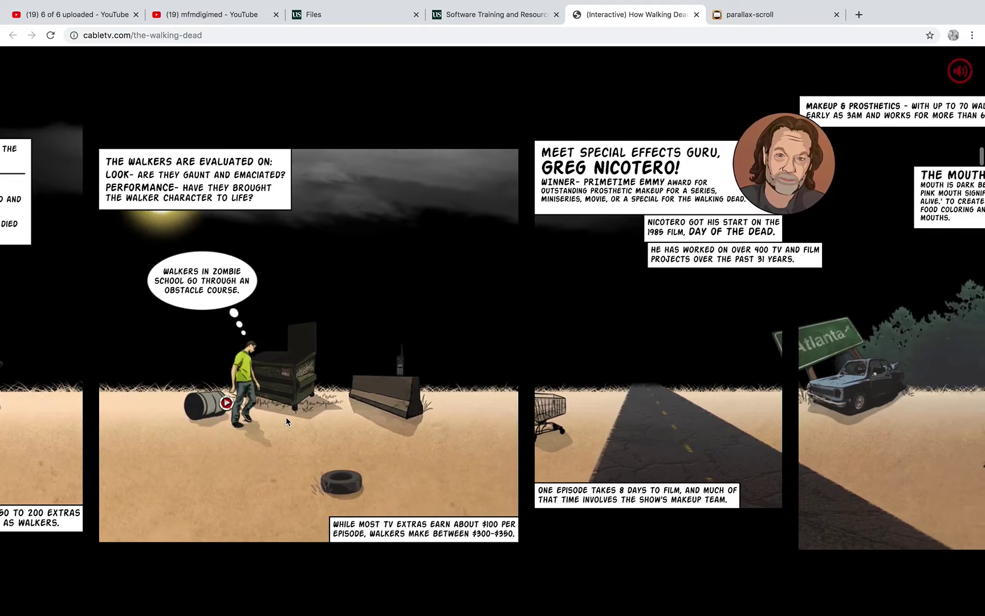
scroll(287, 421, "up", 3)
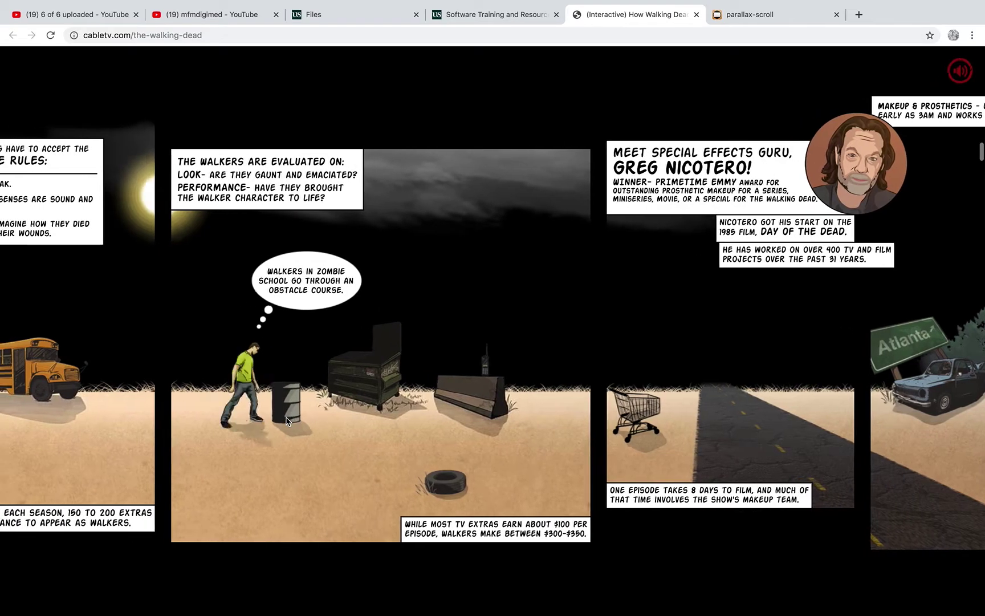
- Scroll the Walking Dead story back up to its Zombiefied title screen and switch to Hype
scroll(287, 420, "up", 10)
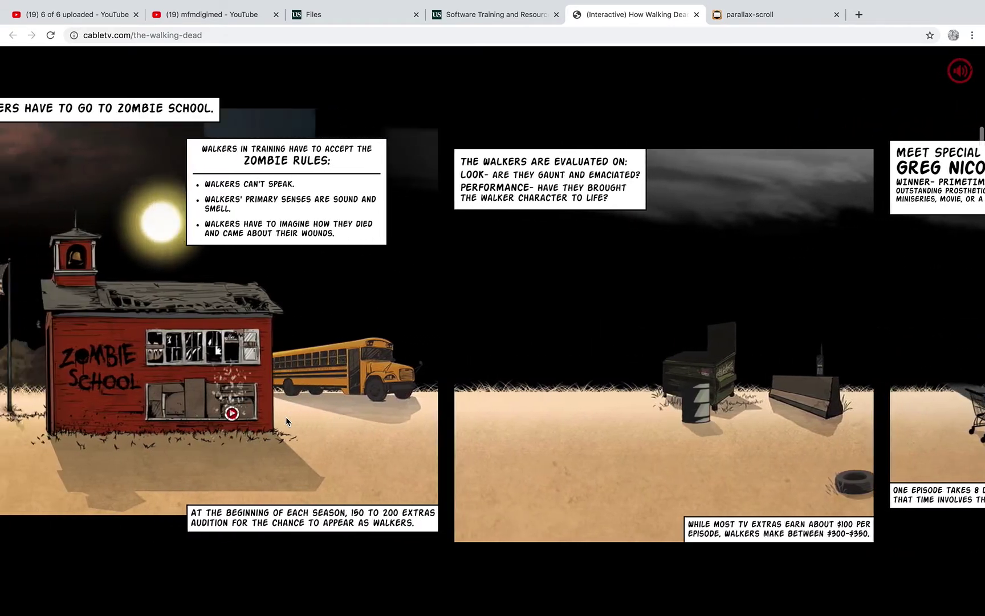
scroll(286, 421, "up", 7)
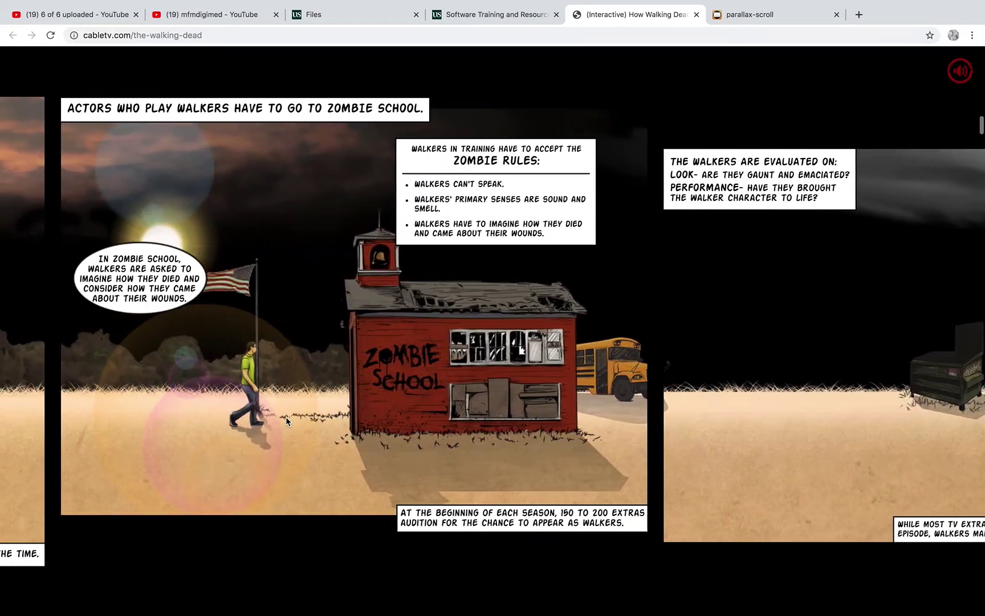
scroll(285, 421, "up", 18)
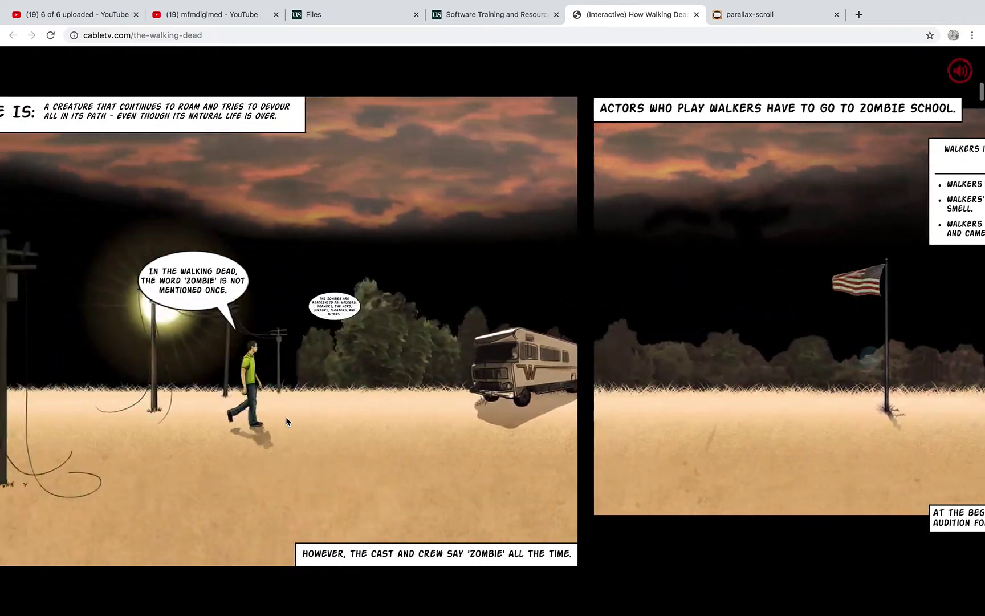
scroll(286, 421, "up", 4)
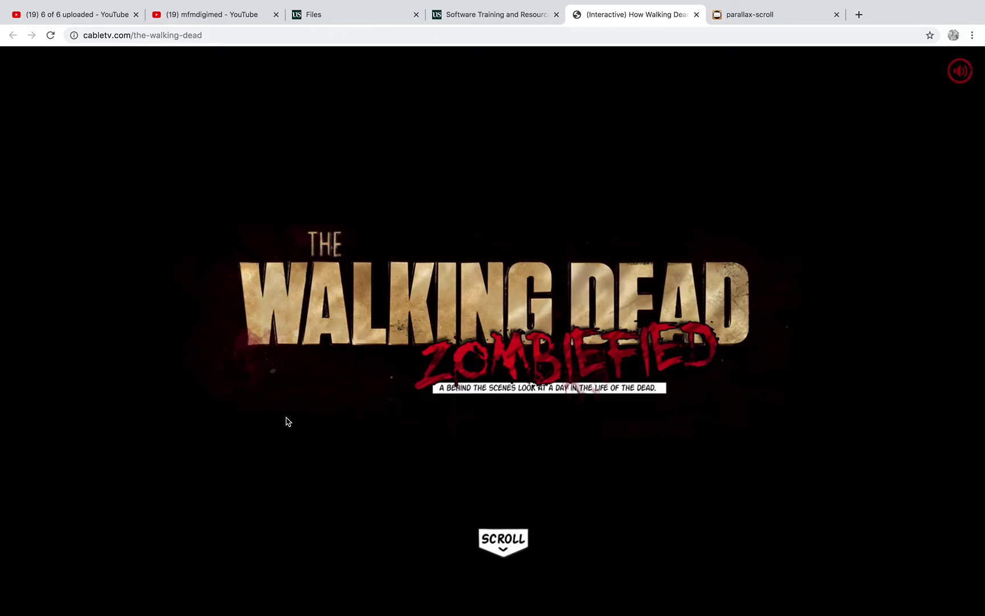
key("super+Tab")
key("super+Tab")
key("super+Tab")
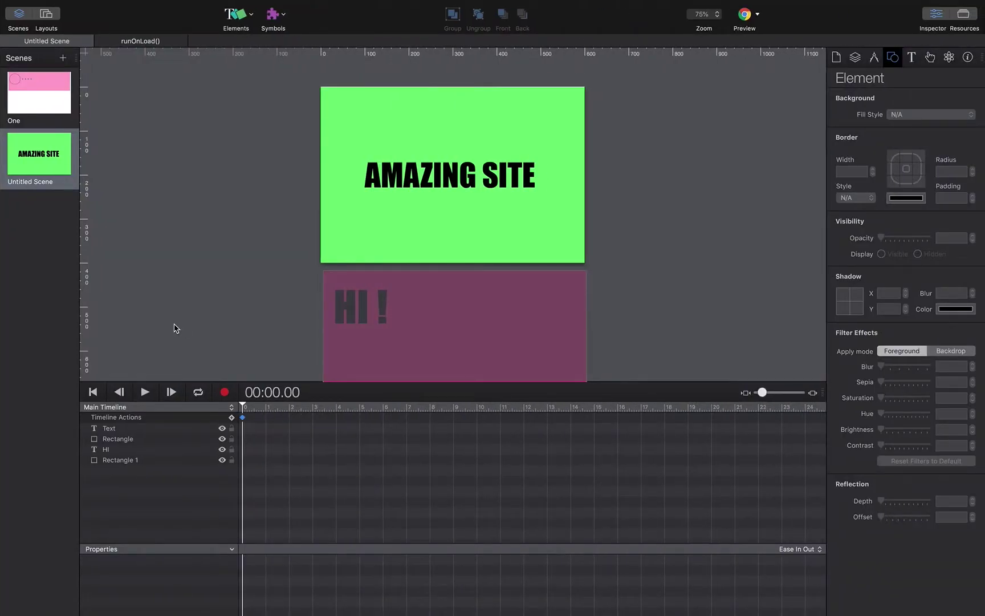
- Open scene One with its pink banner and circle, and preview it in Chrome
left_click(51, 69)
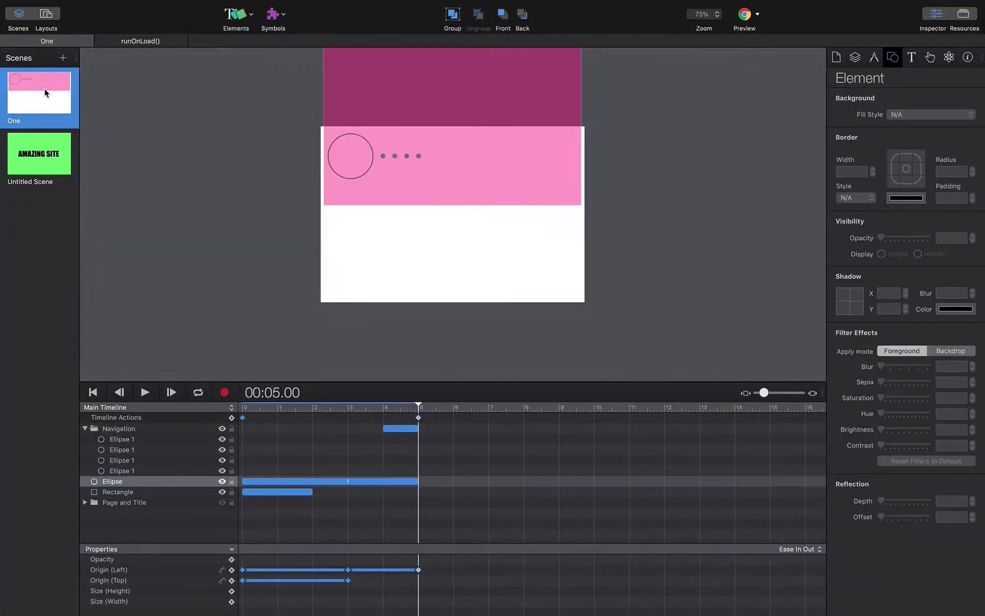
left_click(746, 15)
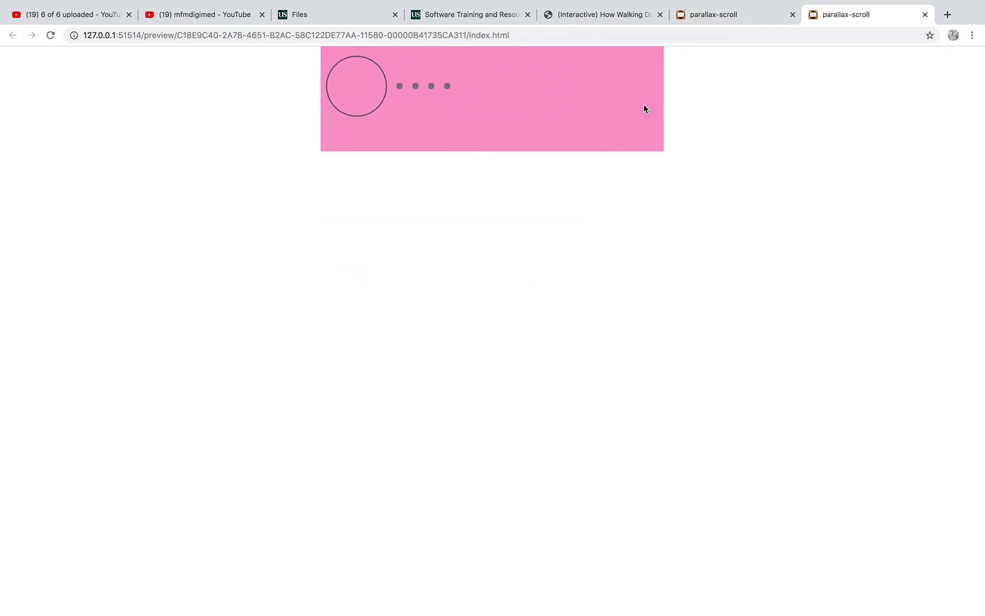
- Scroll the Chrome preview to inspect the pink navigation bar, circle and four dots
scroll(643, 108, "up", 1)
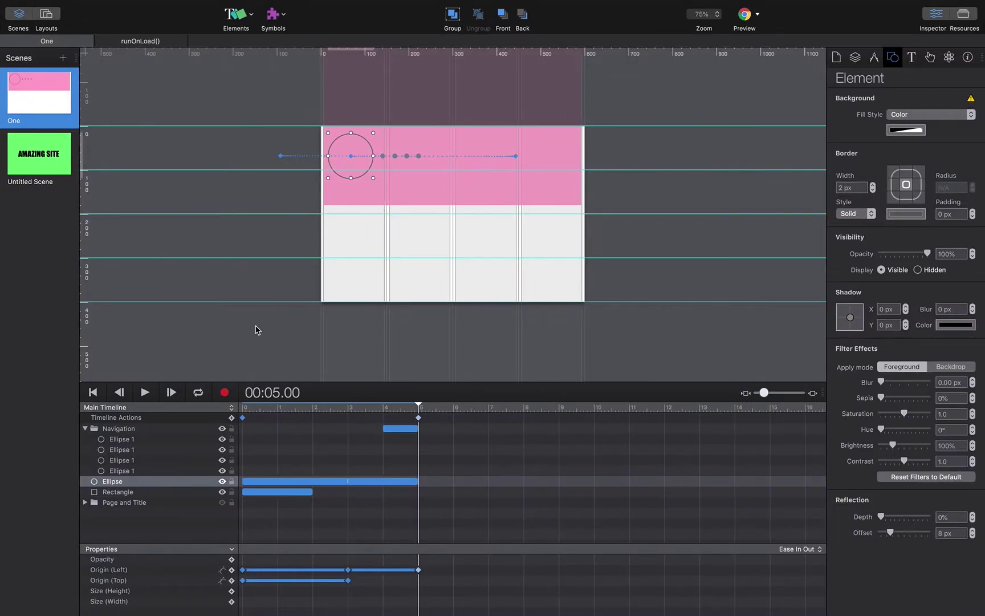
- Unhide the Page and Title layer and preview the scene in the browser
left_click(221, 503)
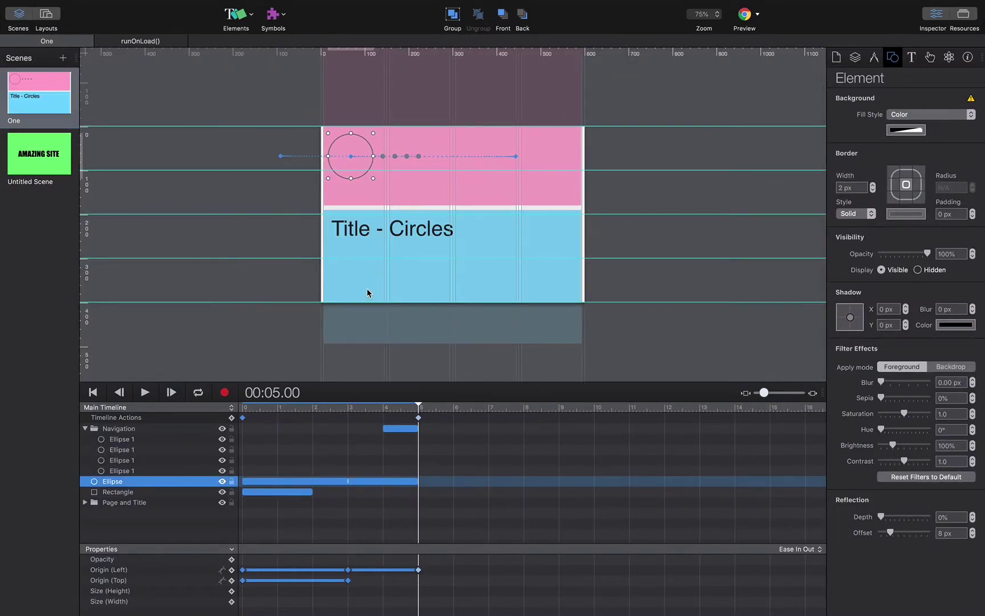
left_click(744, 16)
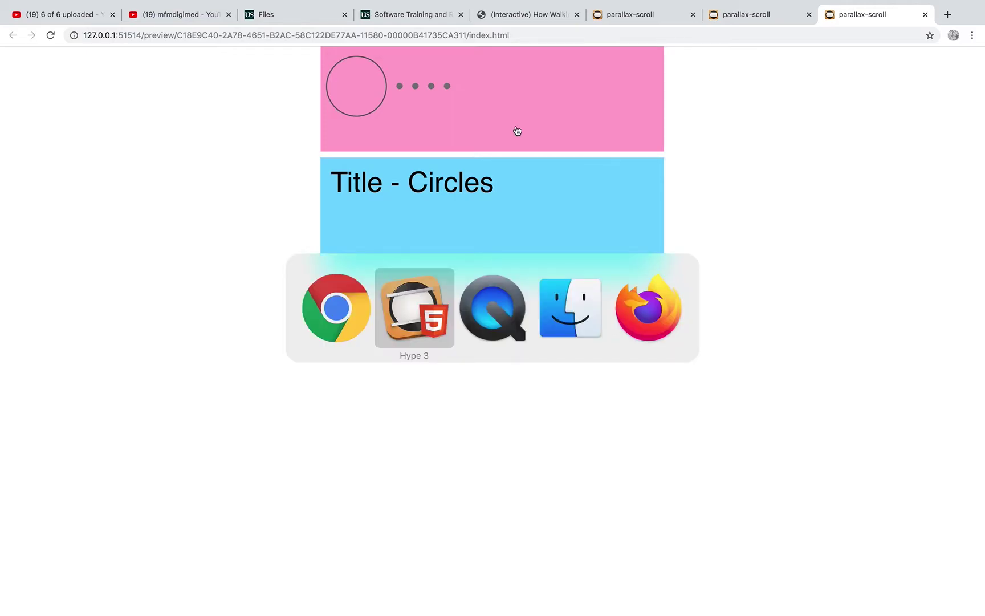
key("super+Tab")
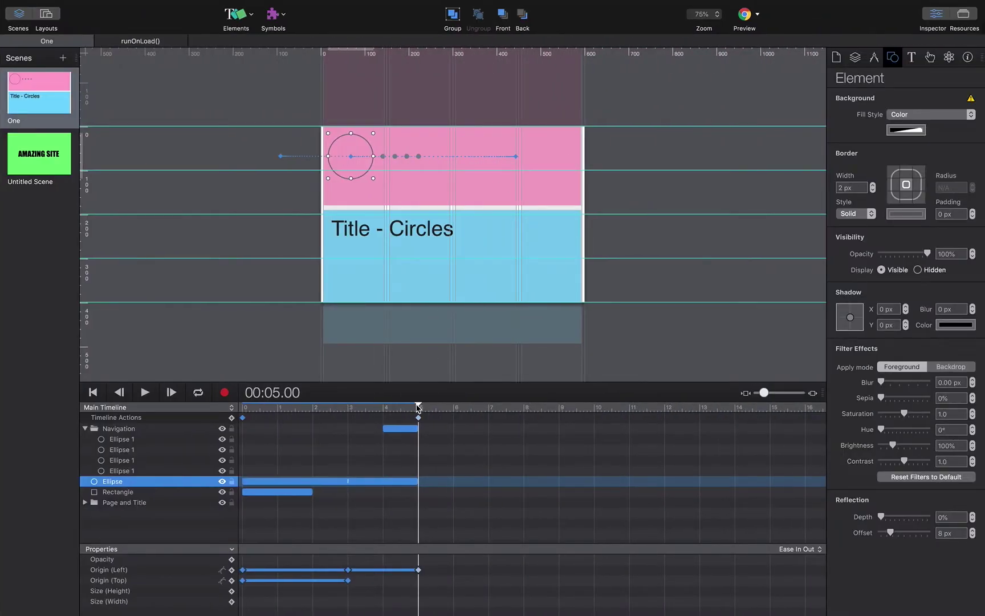
- Scrub the timeline until the title appears, then open the AMAZING SITE scene and hide its text
mouse_move(418, 407)
left_mouse_down()
mouse_move(244, 407)
mouse_move(418, 399)
mouse_move(370, 400)
mouse_move(412, 405)
left_mouse_up()
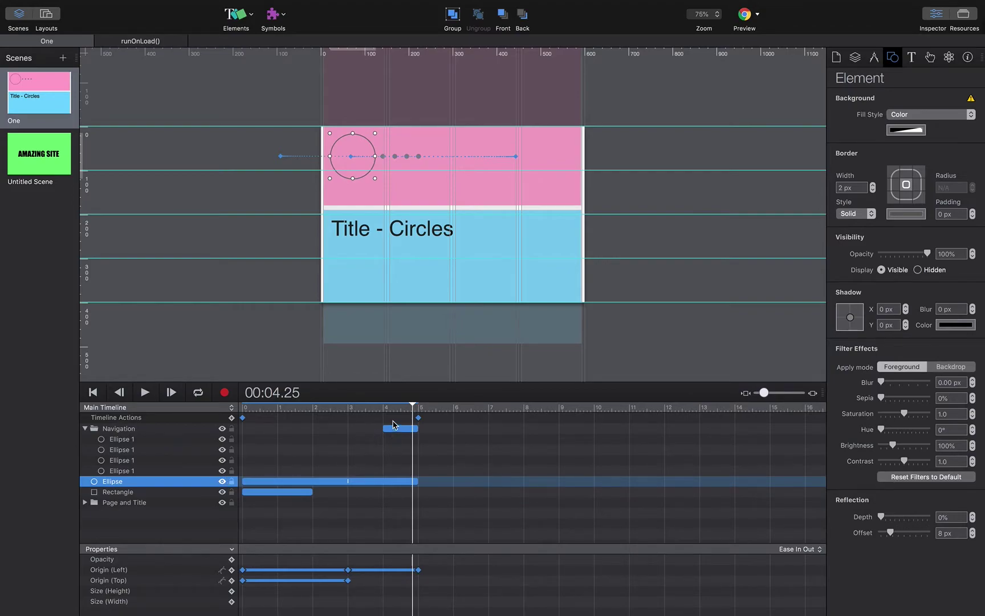
left_click_drag(413, 406, 342, 406)
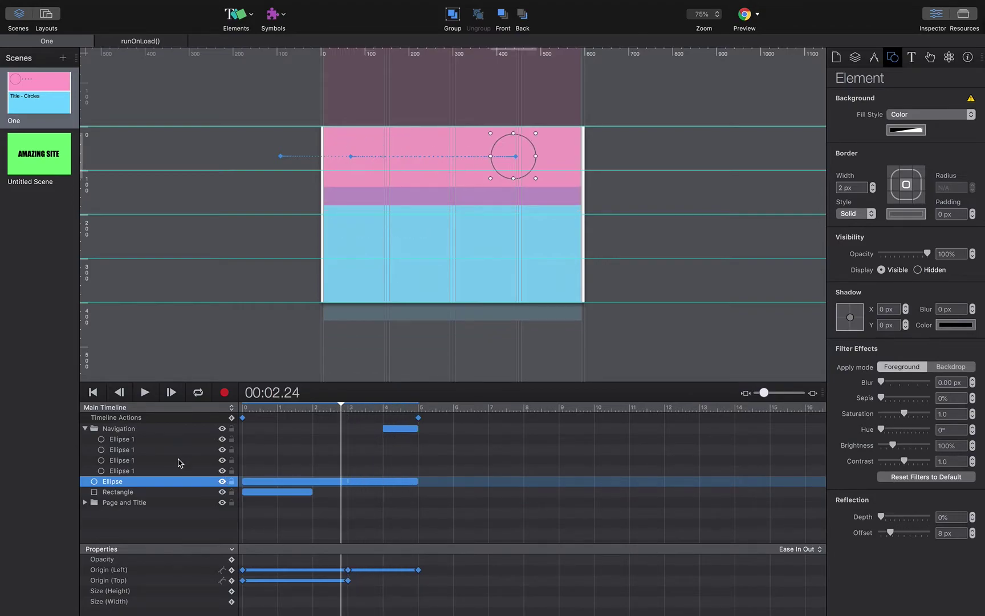
left_click(85, 429)
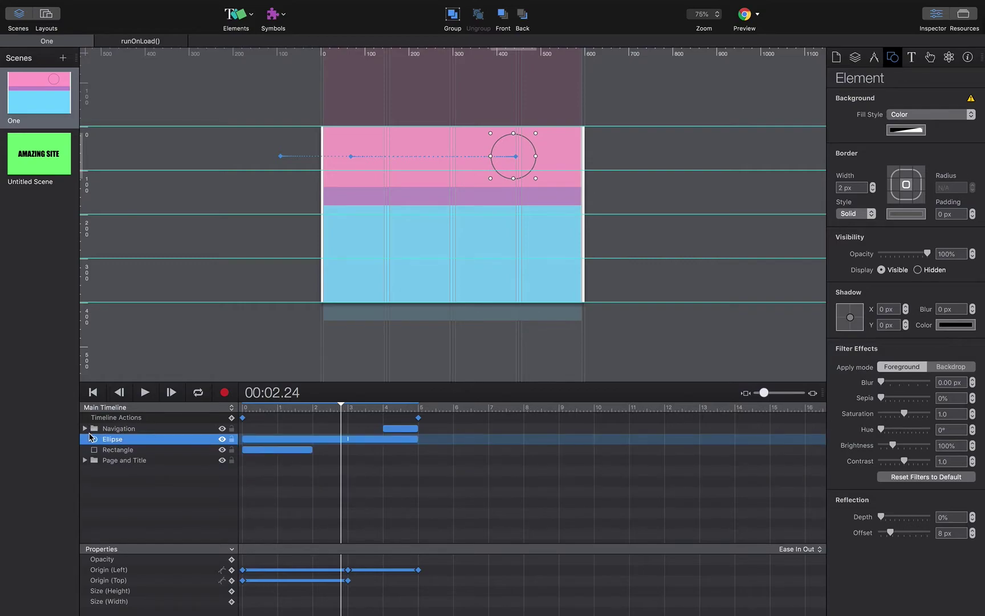
left_click(85, 429)
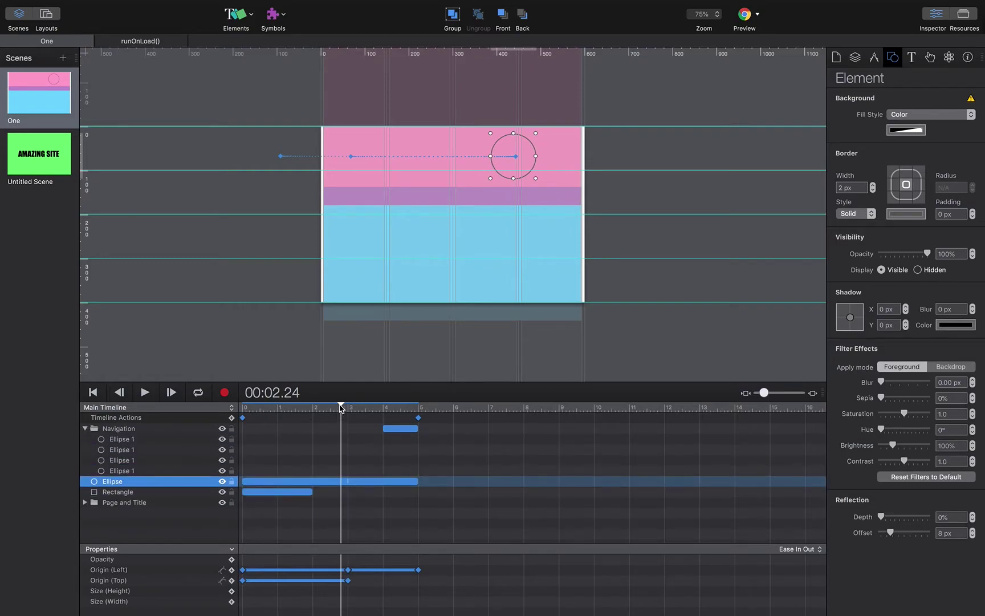
left_click_drag(341, 407, 418, 427)
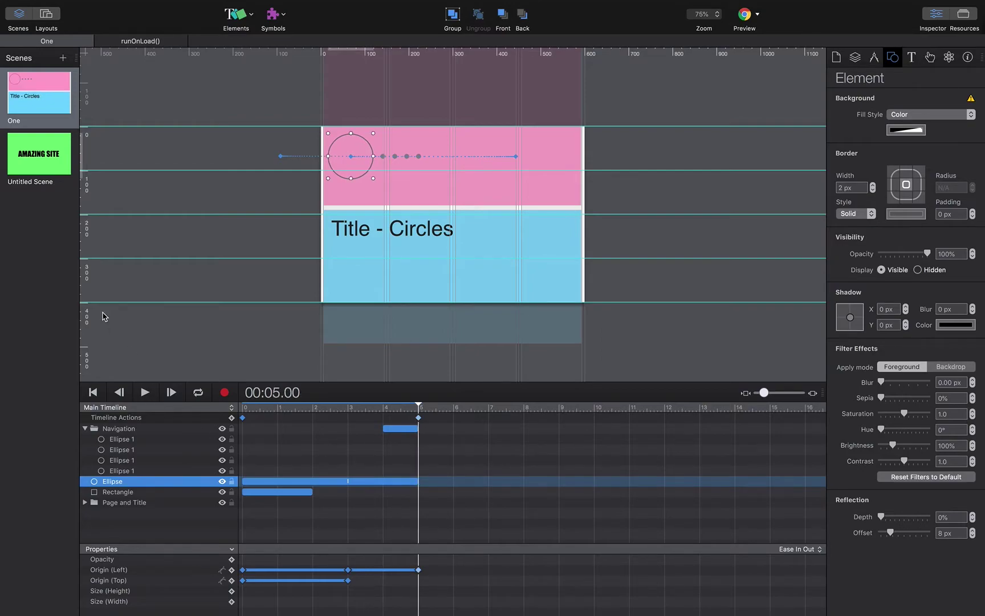
left_click(51, 165)
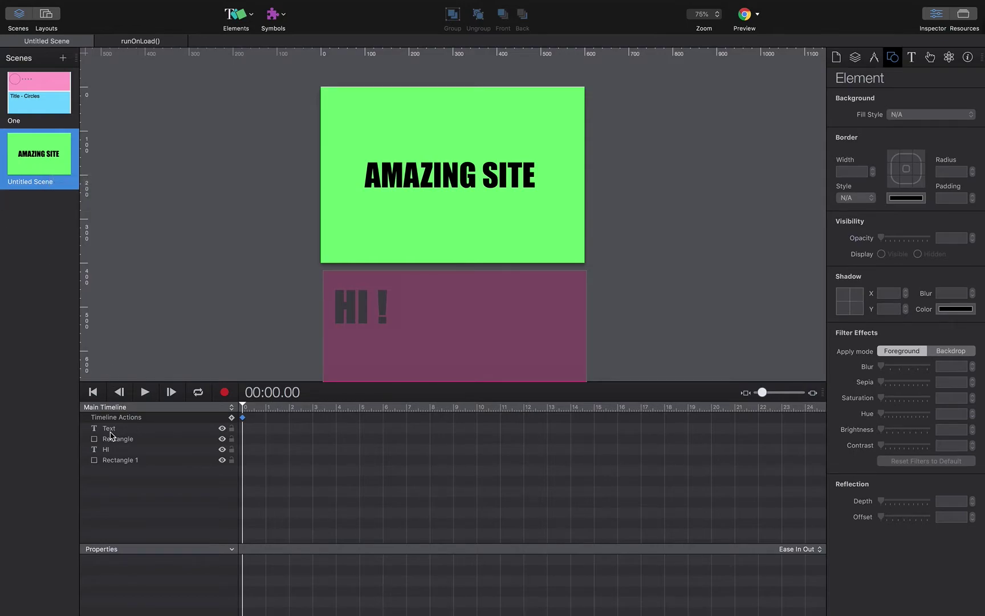
left_click(221, 428)
left_click(222, 428)
left_click(222, 439)
left_click(222, 439)
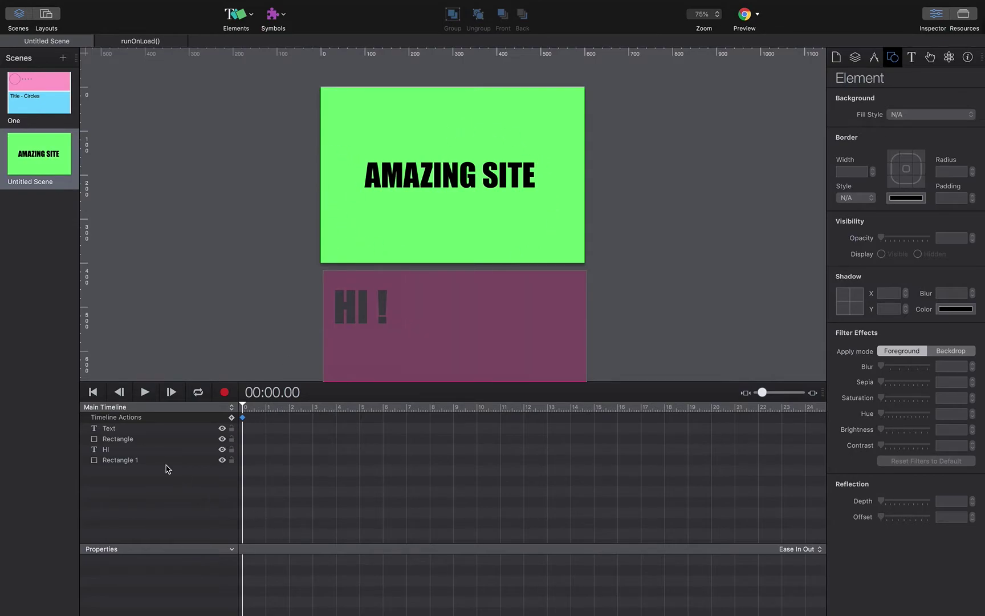
left_click(221, 449)
left_click(223, 450)
left_click(222, 460)
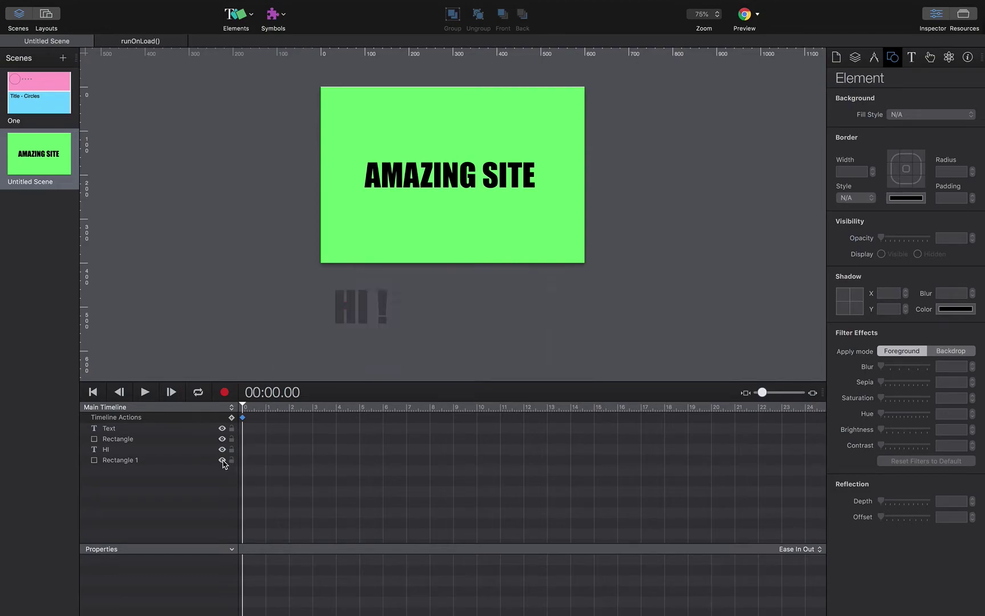
left_click(222, 460)
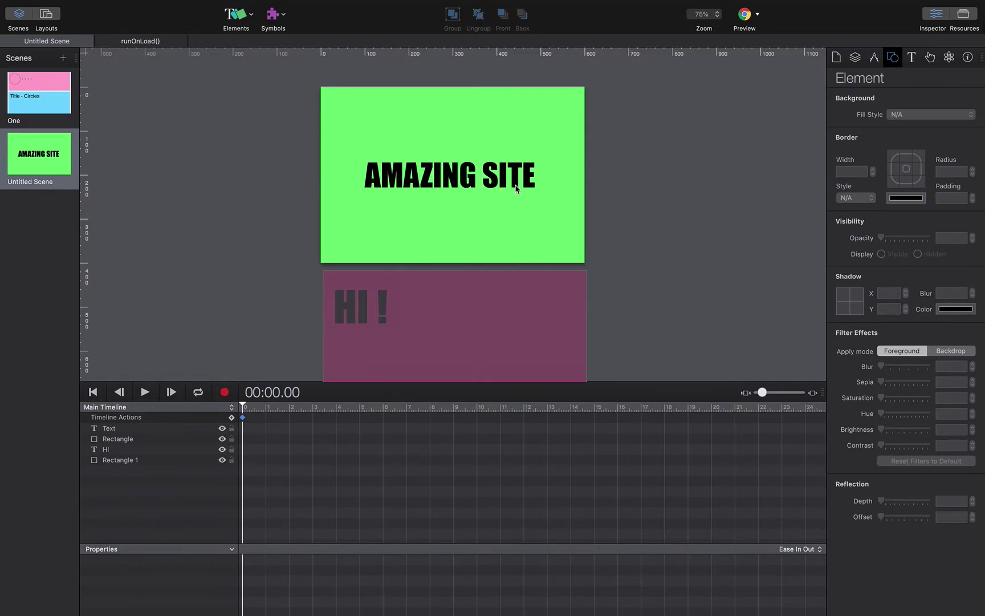
left_click(112, 429)
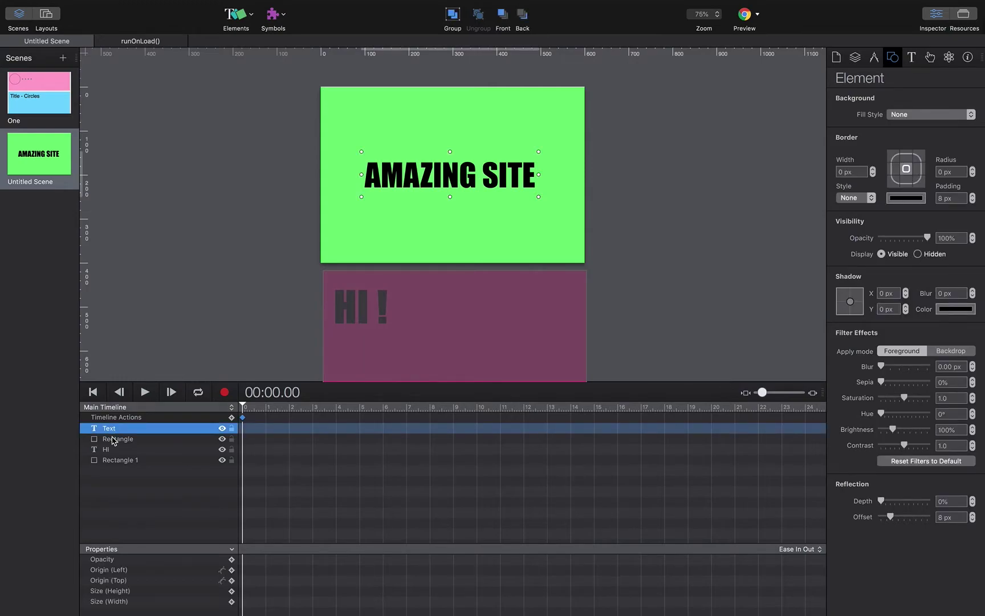
- Group the AMAZING SITE Text with the green Rectangle and rename the group Home-screen
left_click(114, 445, "shift")
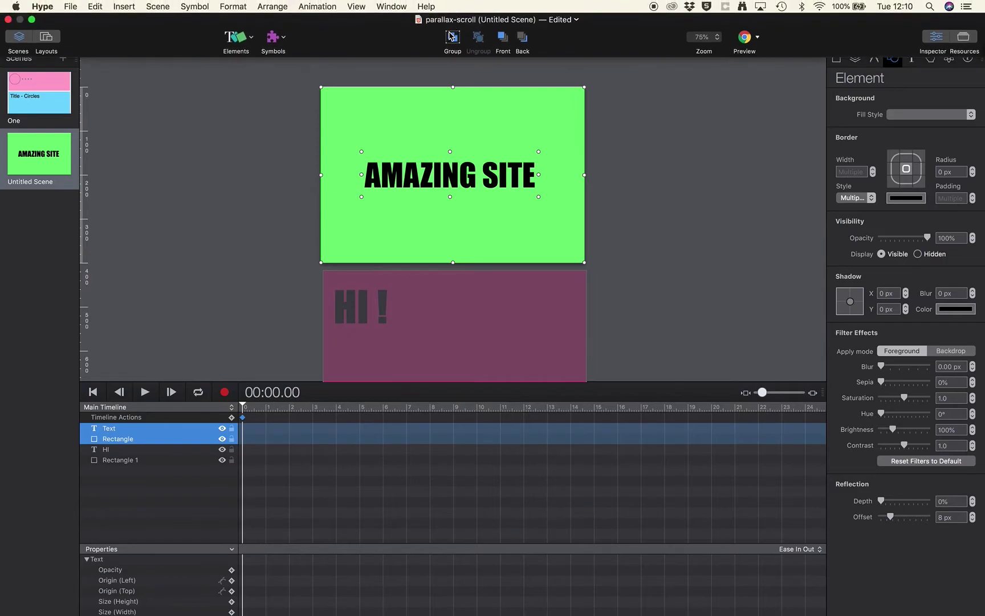
left_click(452, 44)
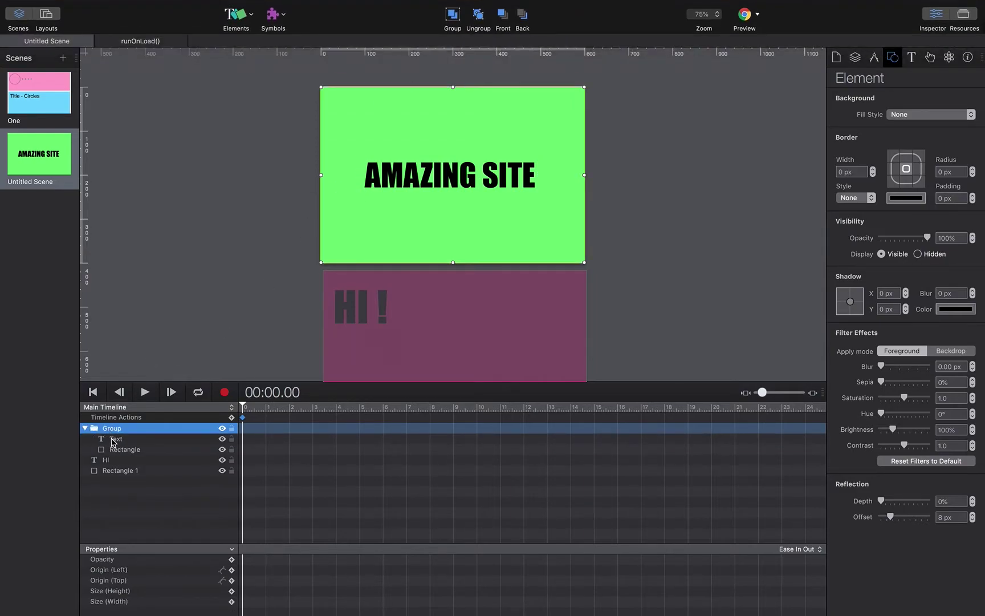
left_click(85, 428)
left_click(85, 428)
double_click(113, 429)
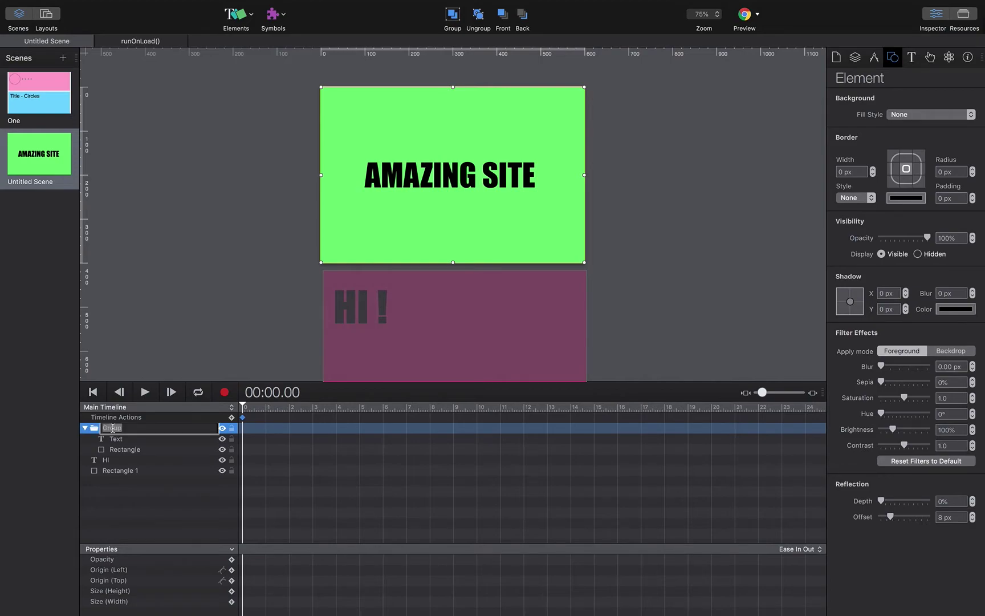
type("Home-screen")
key("Return")
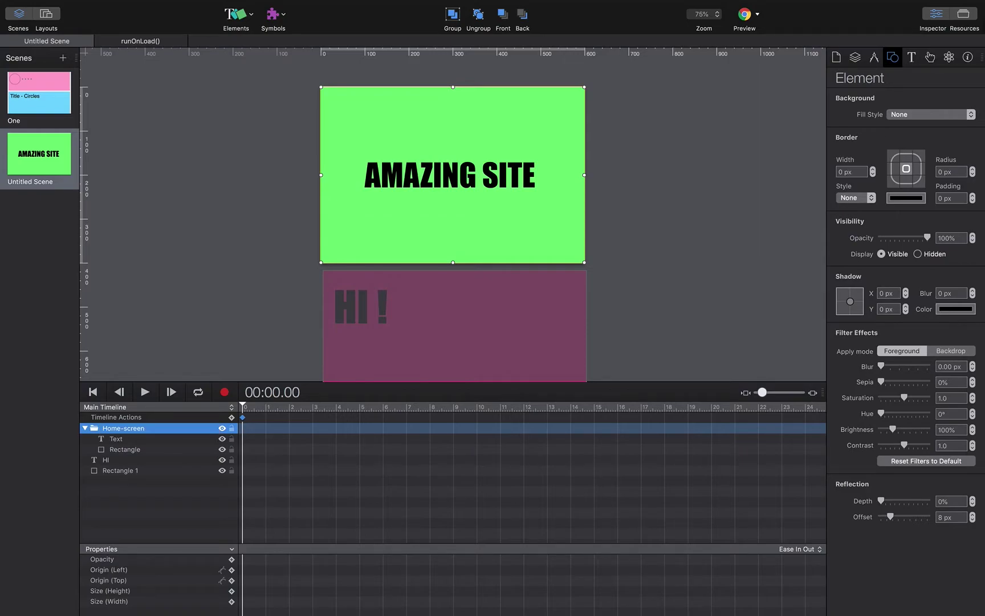
left_click(85, 429)
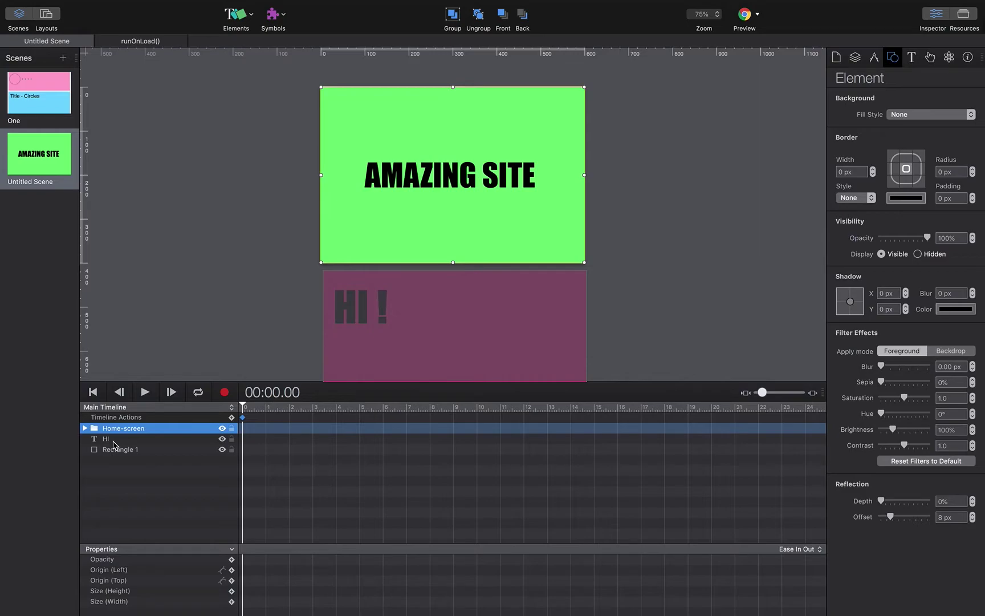
- With keyframe recording on, set the Home-screen group's opacity to 0% at 00:02.00
left_click(85, 430)
left_click(85, 431)
mouse_move(243, 406)
left_mouse_down()
mouse_move(293, 410)
mouse_move(233, 407)
left_mouse_up()
left_click_drag(243, 407, 242, 407)
left_click(225, 392)
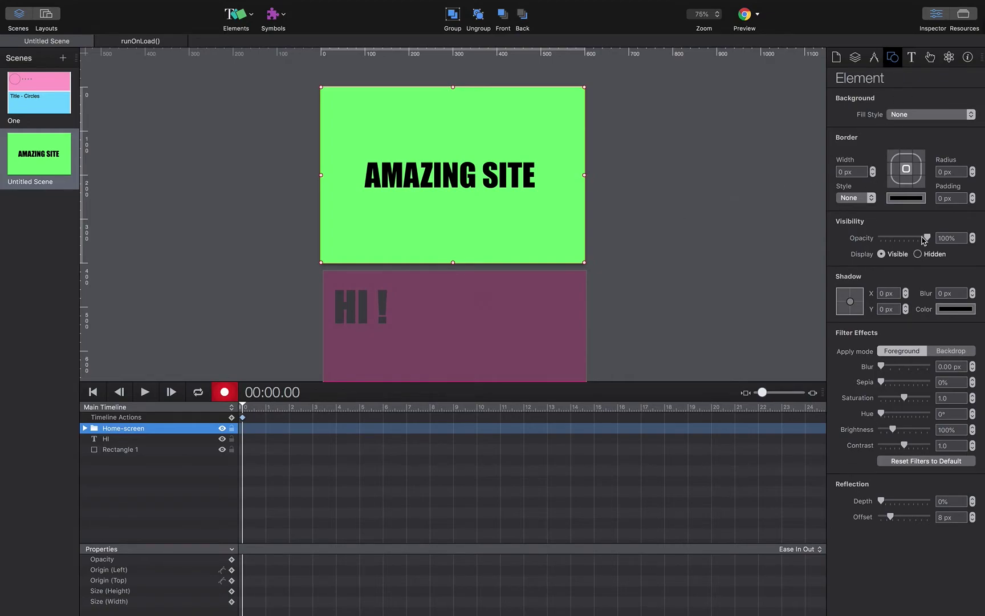
left_click(249, 407)
left_click_drag(249, 407, 292, 409)
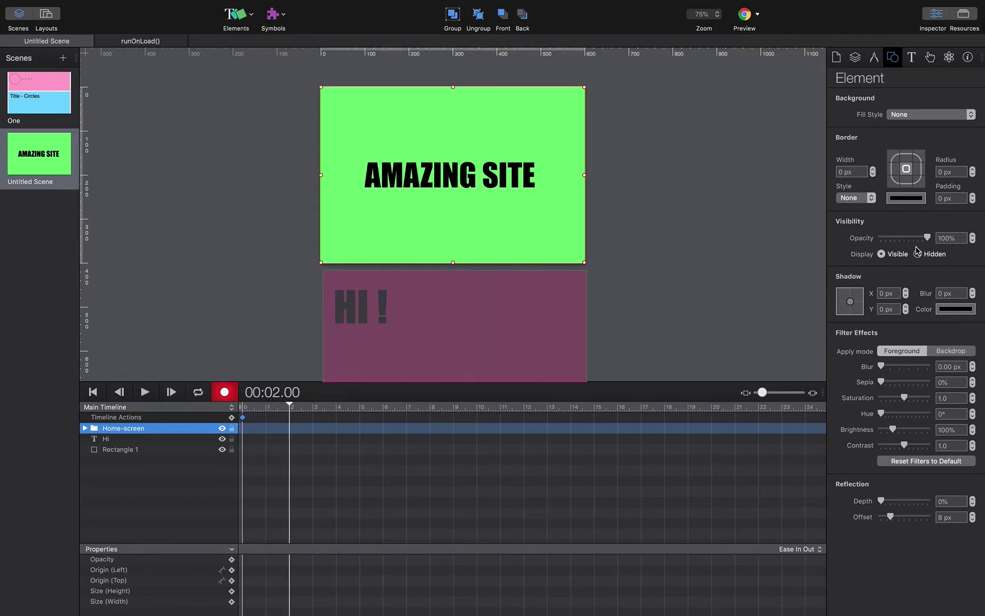
left_click_drag(927, 238, 854, 242)
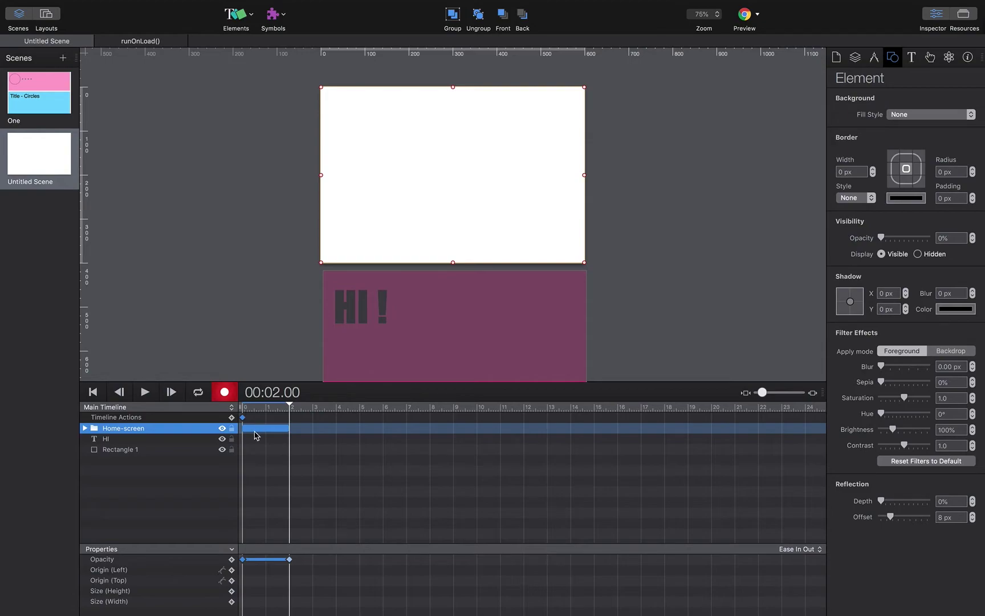
left_click(183, 439)
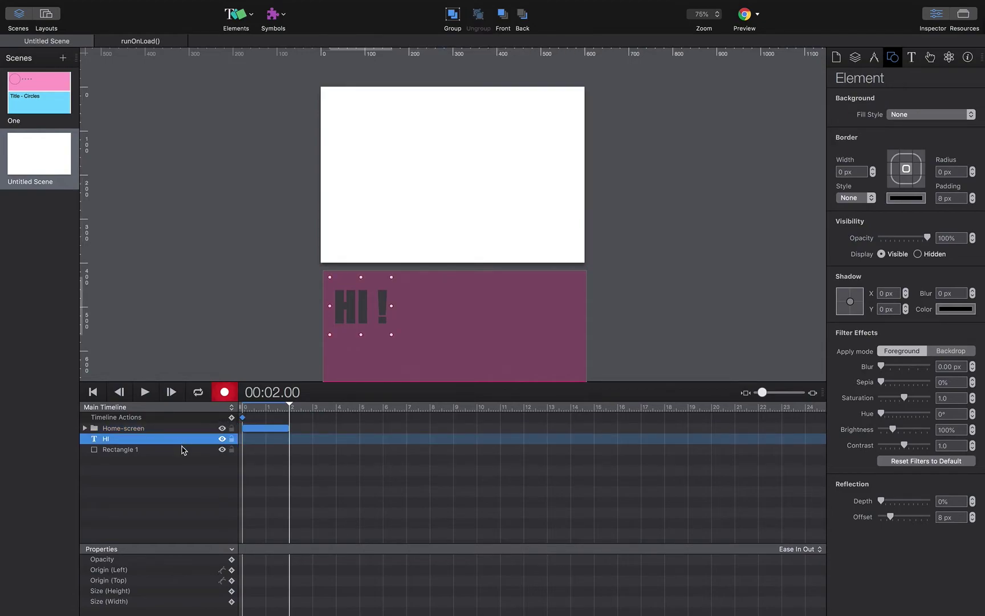
- Move the HI ! text and its purple rectangle up onto the stage
left_click(178, 450, "shift")
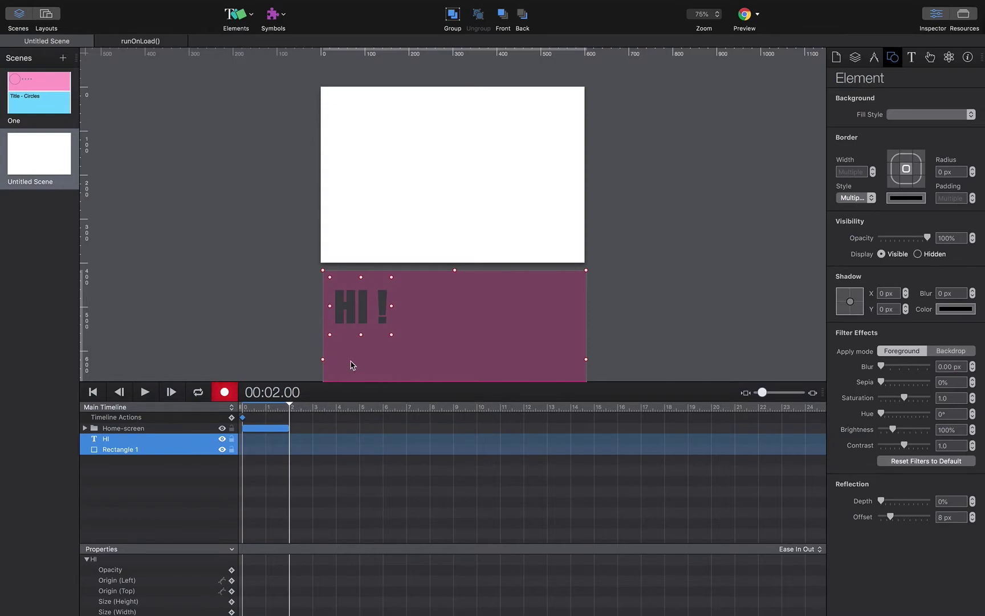
left_click_drag(461, 334, 456, 144)
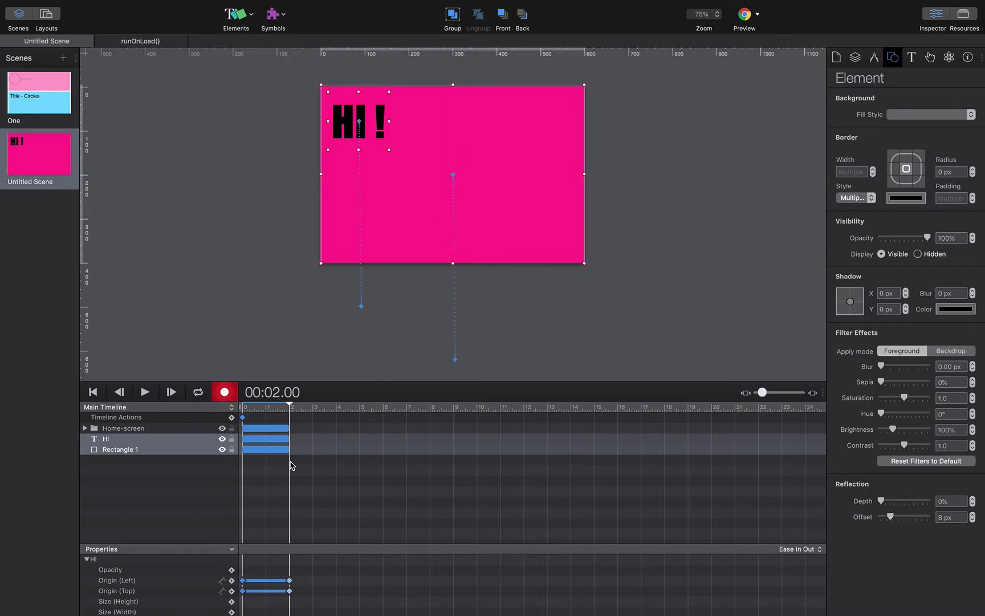
left_click(315, 460)
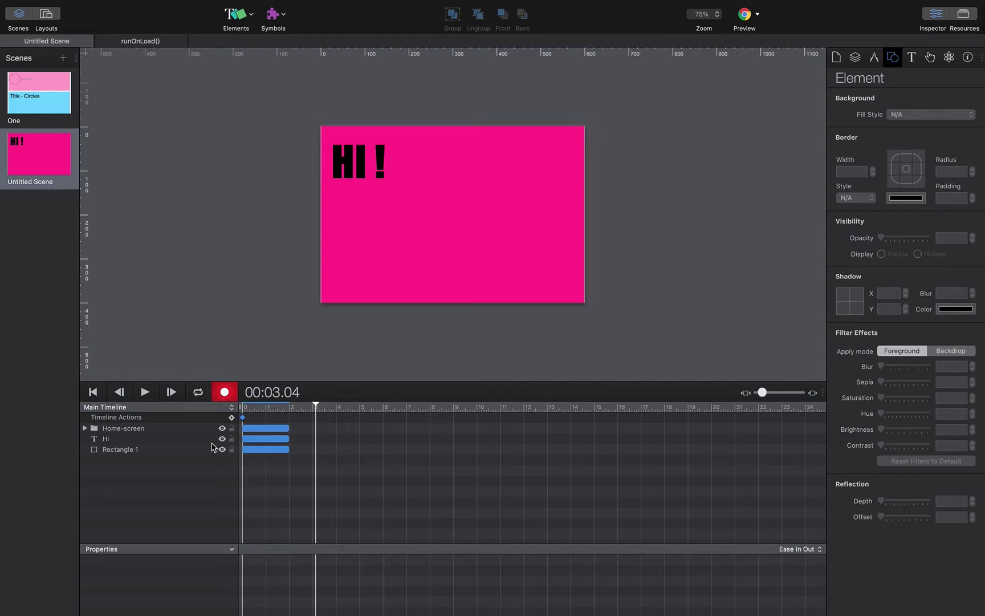
- Key the HI ! text from 0% opacity up to 100% at the 2-second mark
left_click(208, 442)
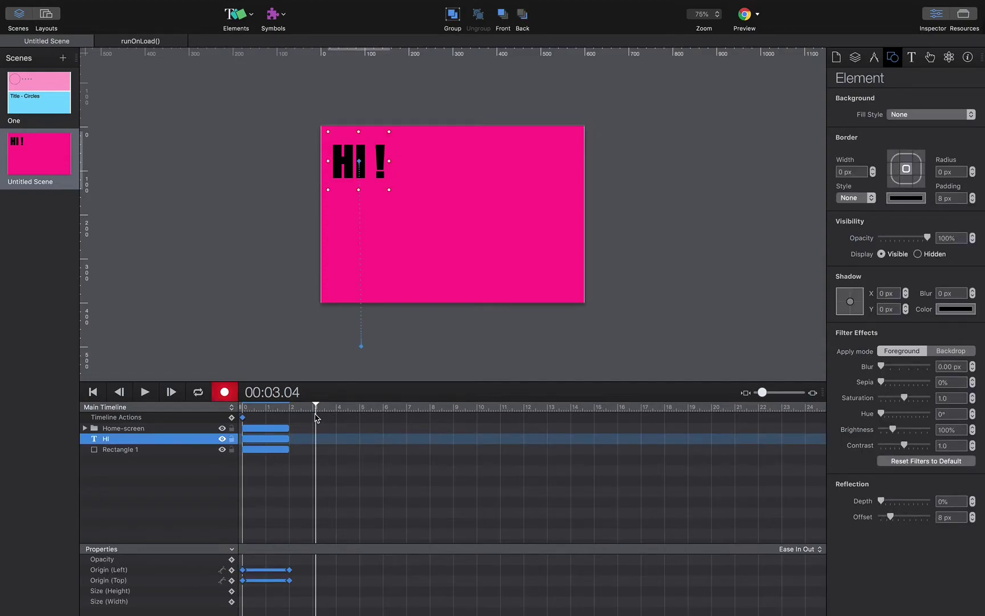
left_click_drag(316, 406, 278, 411)
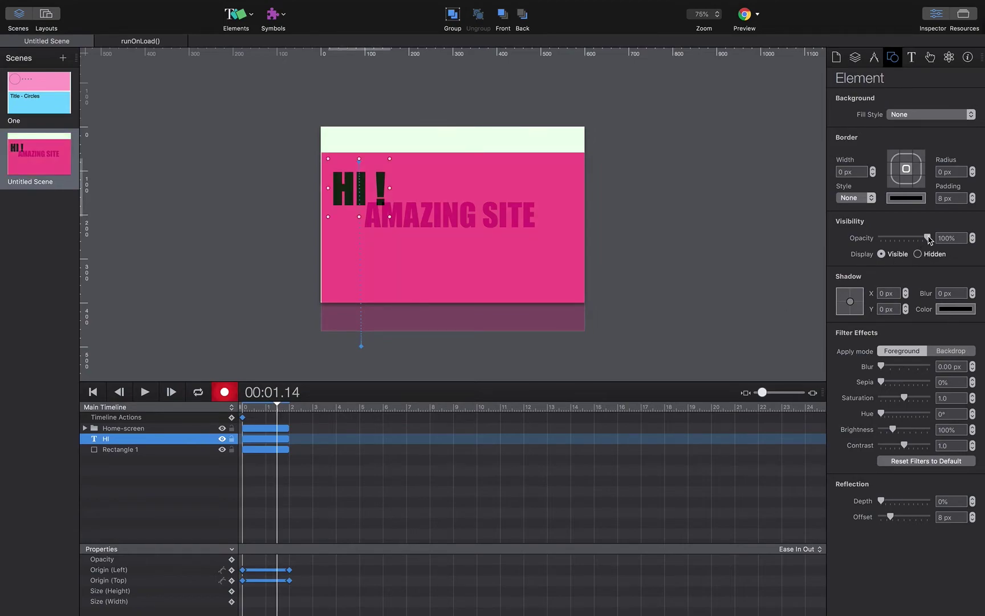
left_click_drag(928, 239, 881, 239)
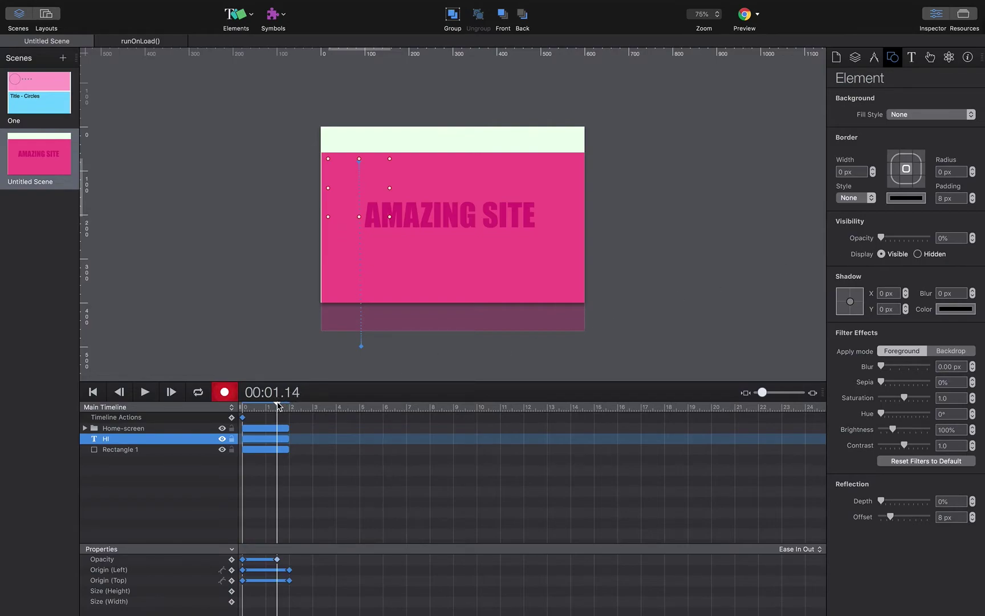
left_click_drag(278, 407, 290, 407)
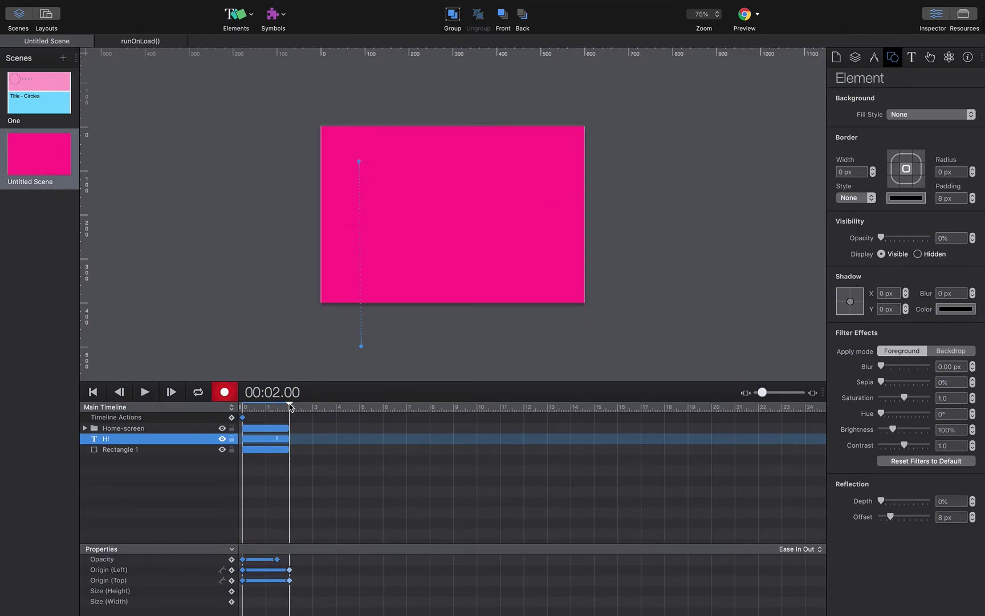
left_click_drag(880, 239, 928, 238)
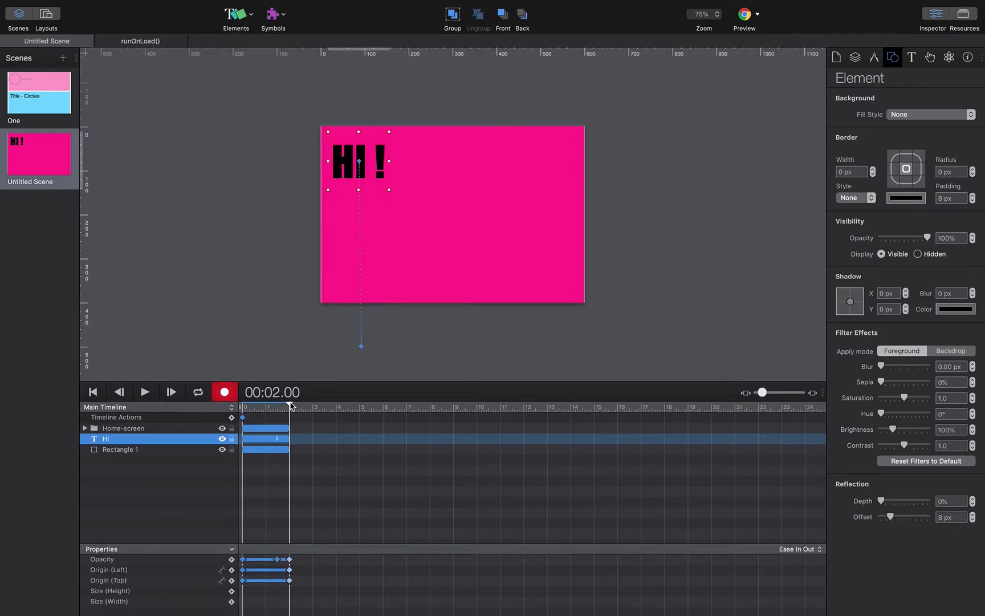
mouse_move(290, 407)
left_mouse_down()
mouse_move(258, 407)
mouse_move(290, 407)
left_mouse_up()
- Inspect the easing options of the opacity keyframes at the 2-second mark
left_click(289, 564)
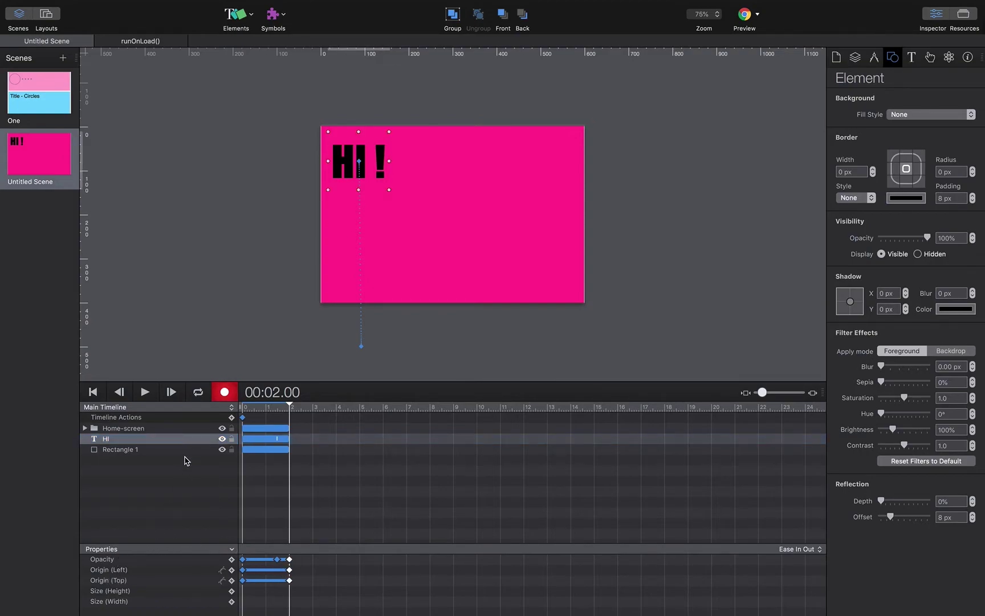
double_click(288, 560)
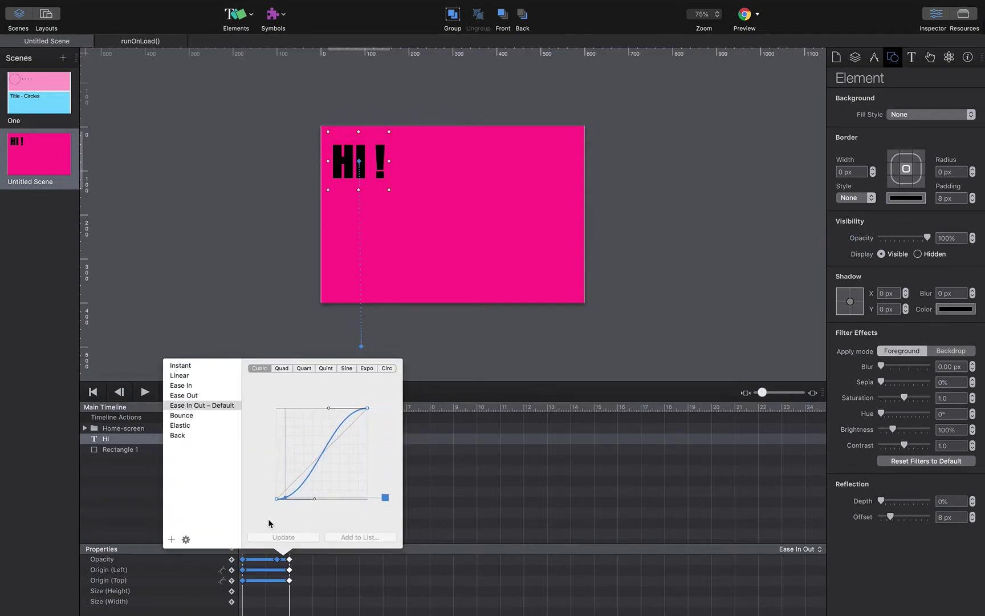
left_click(449, 516)
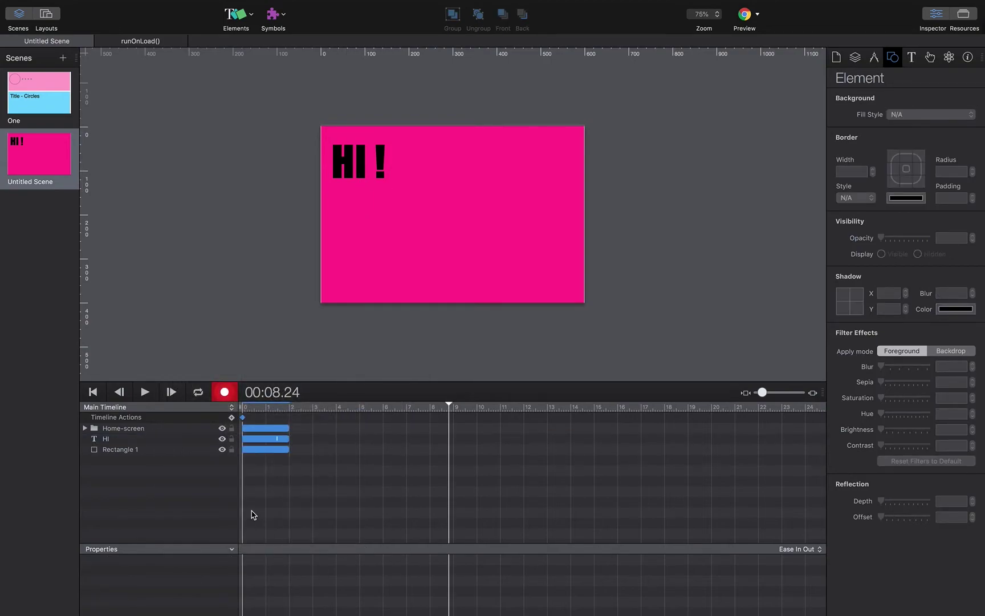
- Delete the HI layer's first opacity keyframe at 00:00.00, check the fade, and stop recording
left_click(144, 439)
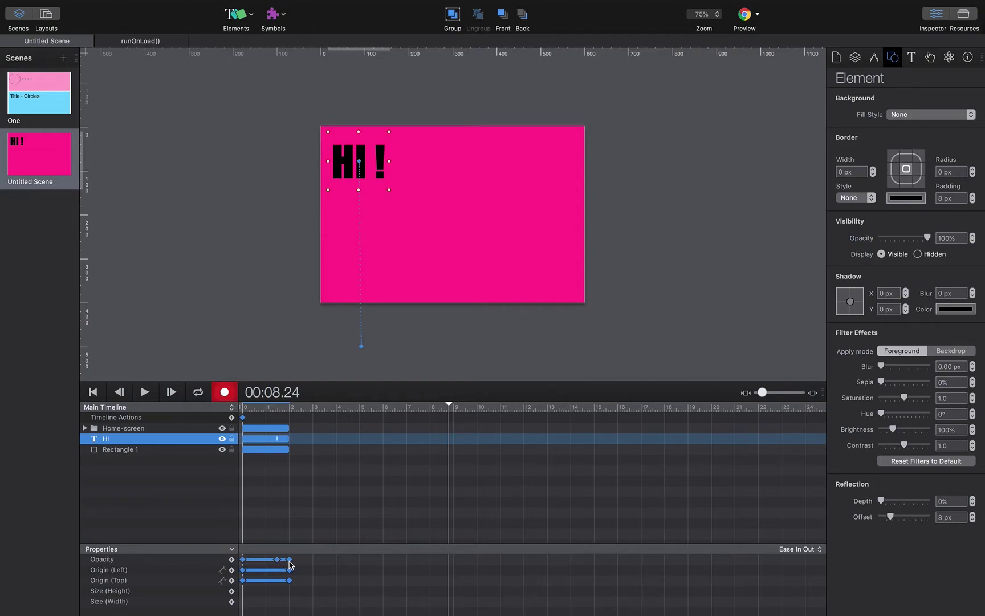
left_click(242, 560)
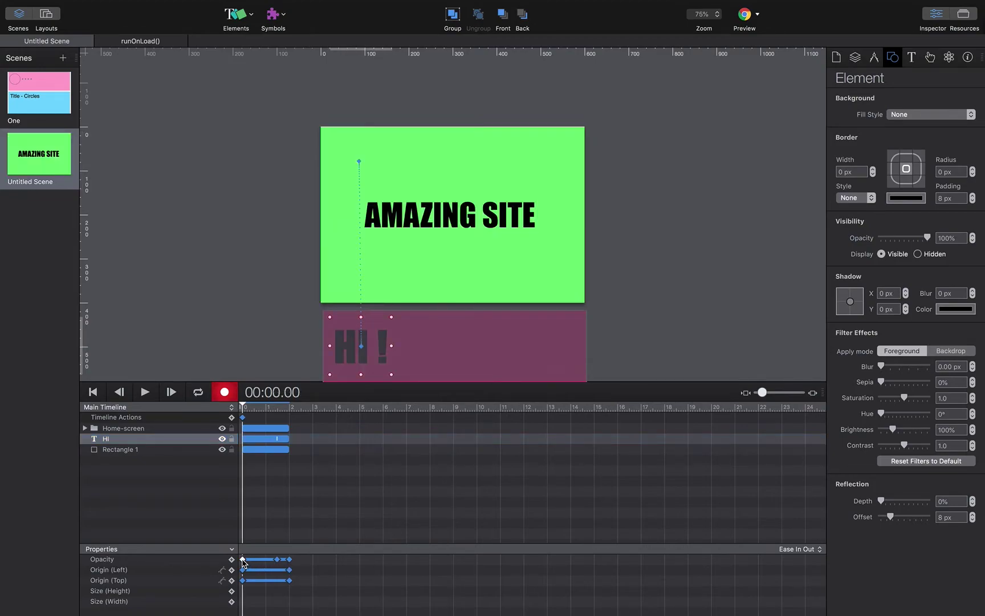
key("Delete")
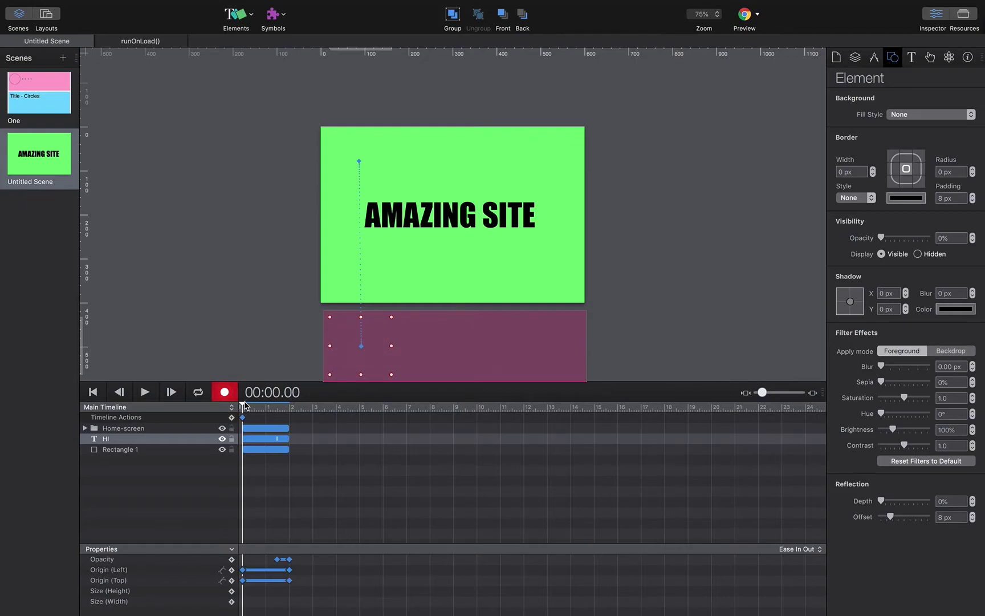
left_click_drag(245, 407, 266, 408)
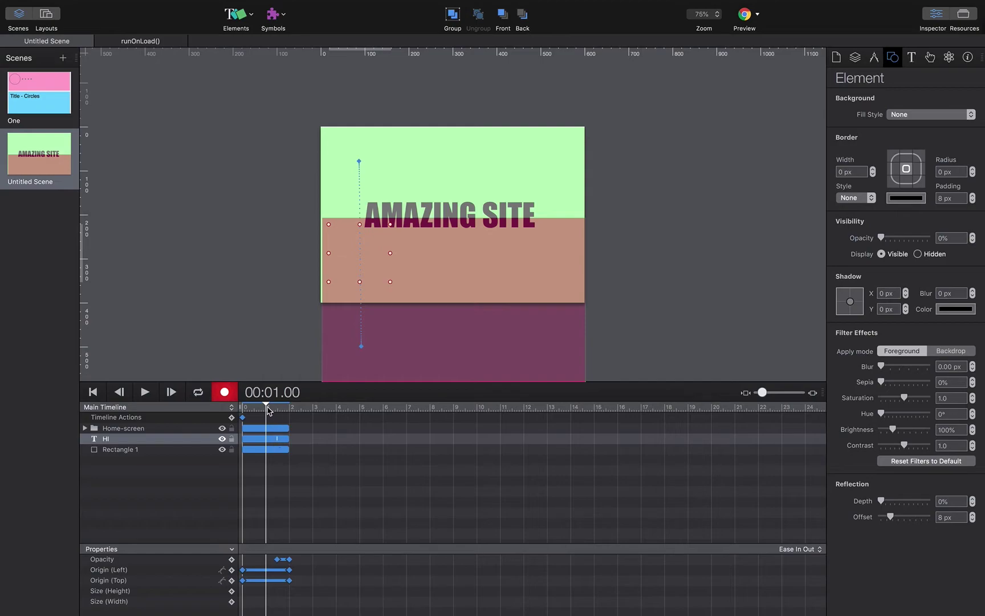
left_click_drag(267, 407, 238, 413)
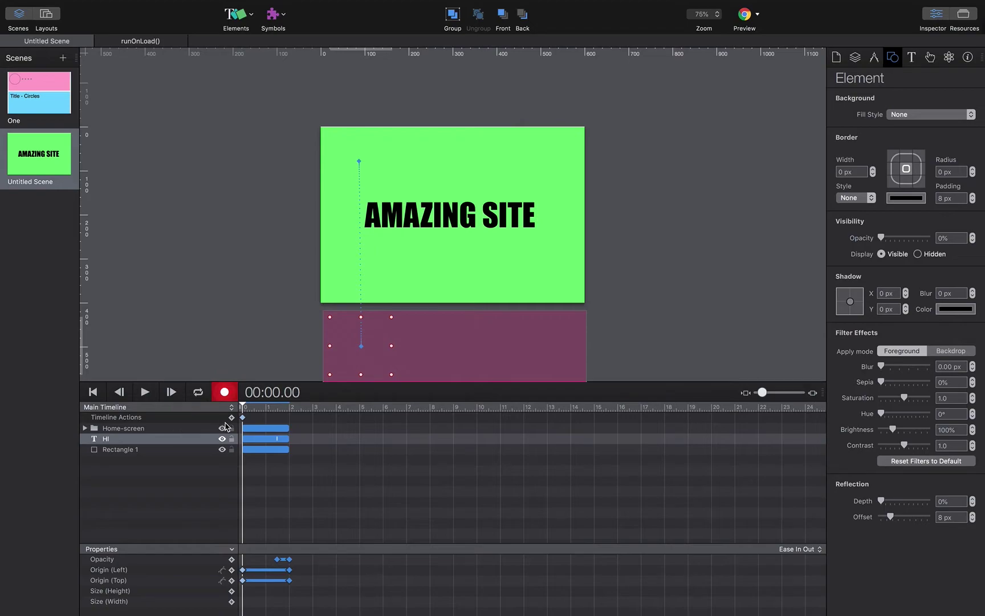
left_click(229, 383)
- Deselect the HI text and inspect the existing timeline action at the start
left_click(225, 392)
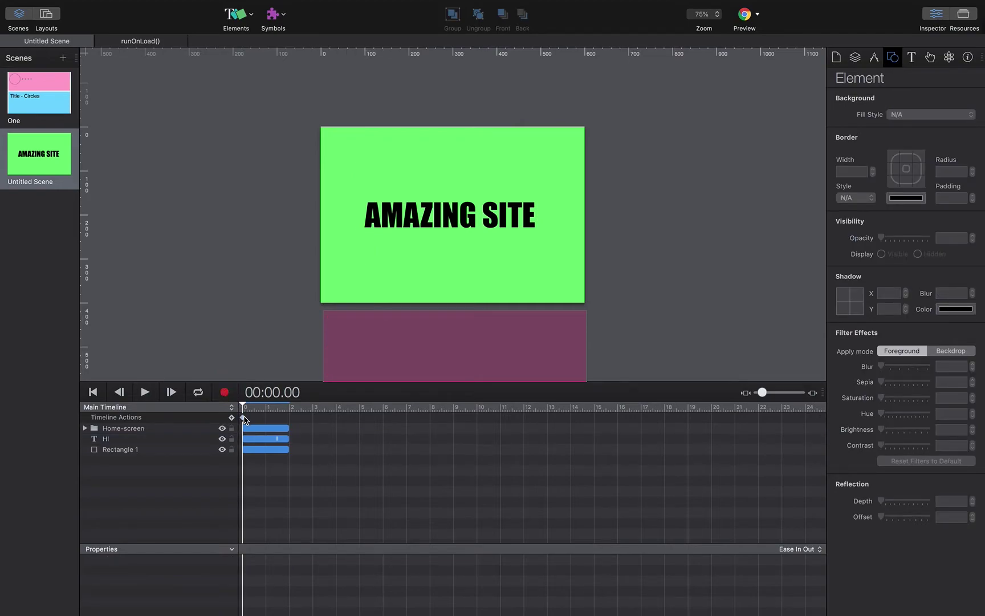
double_click(243, 418)
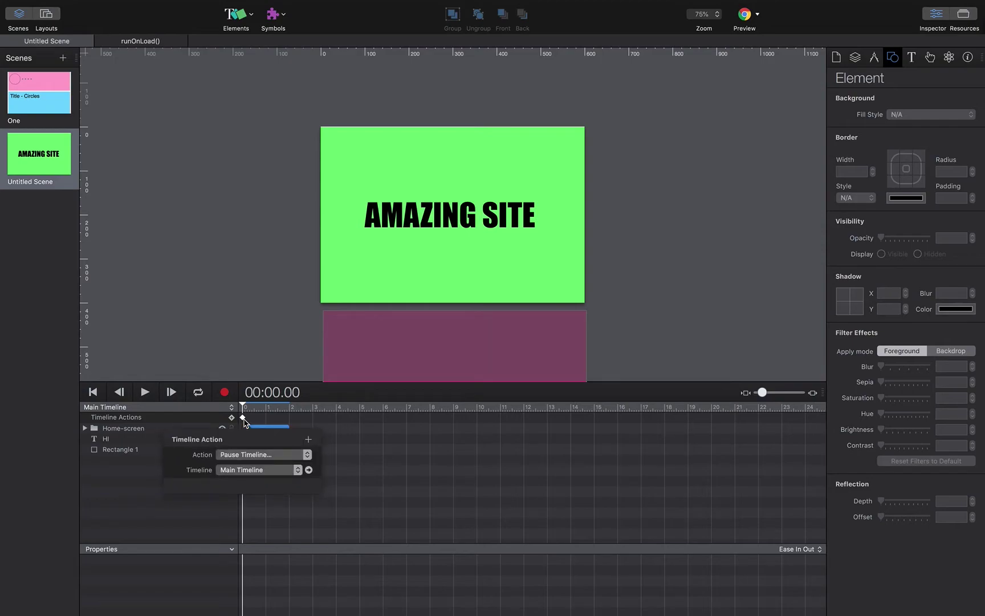
left_click(194, 540)
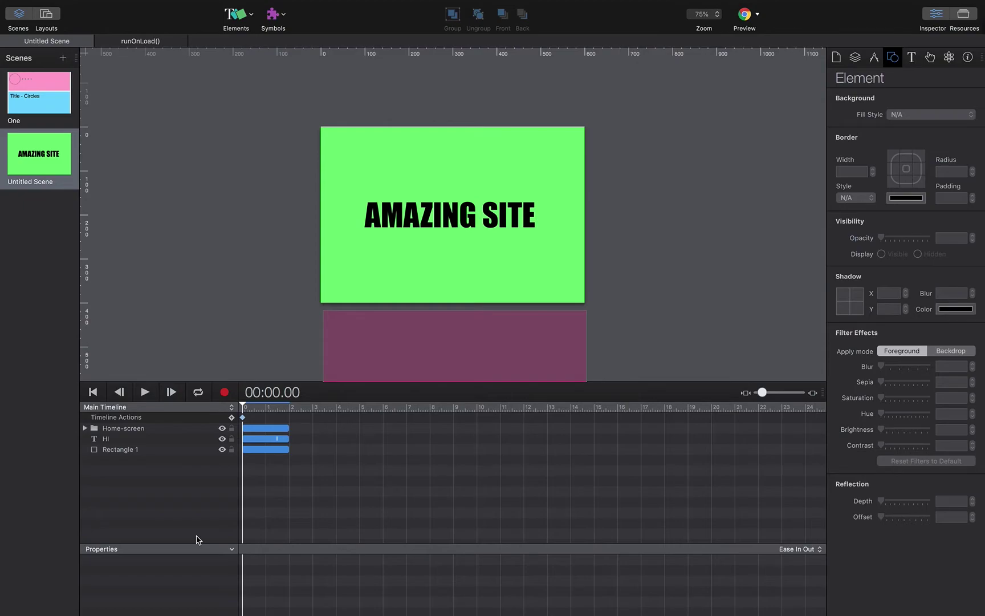
- Add a timeline action at 00:02.00 that pauses the Main Timeline
left_click(245, 407)
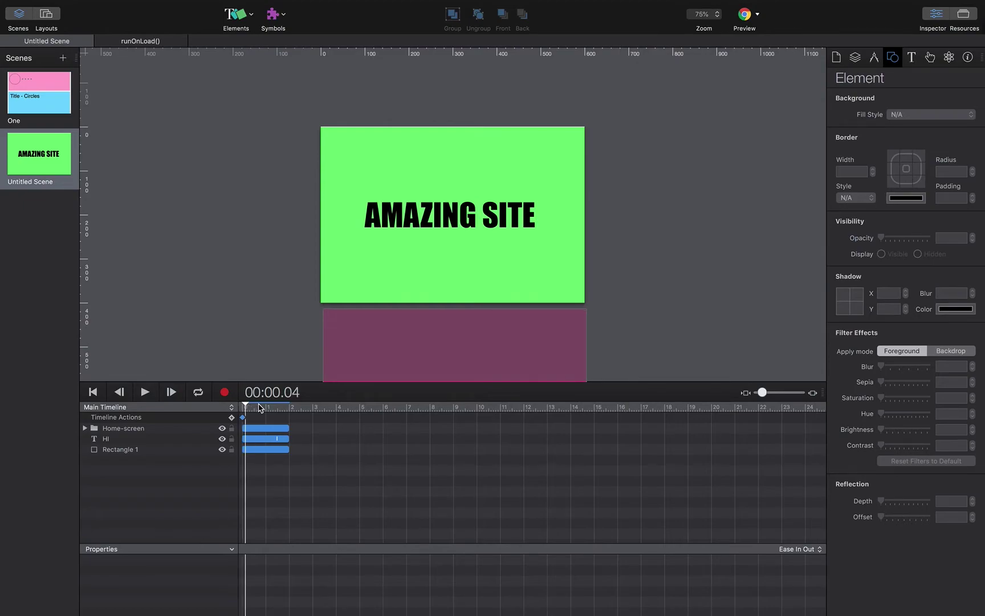
left_click_drag(259, 407, 289, 409)
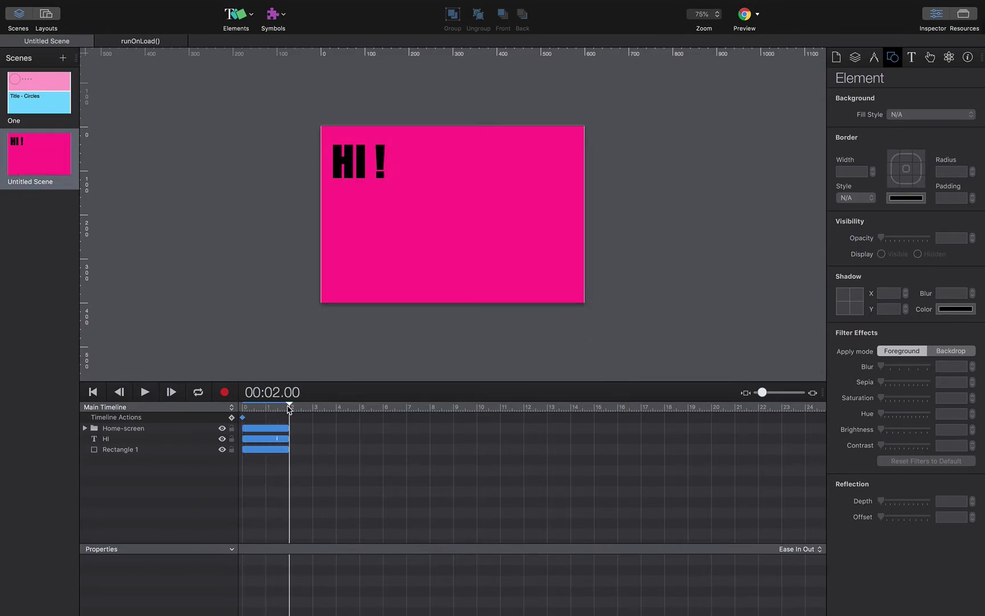
left_click(232, 417)
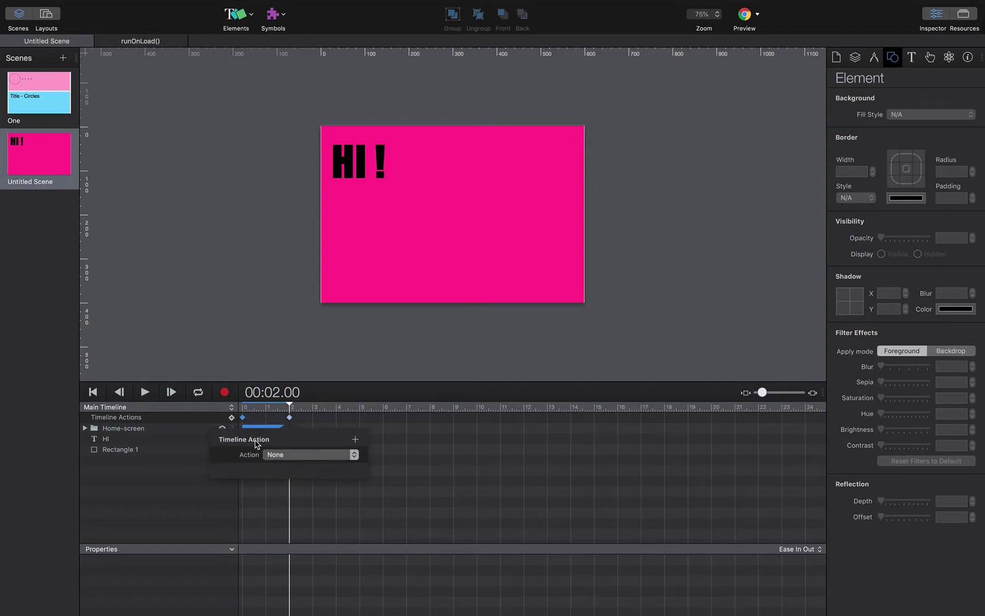
left_click(312, 459)
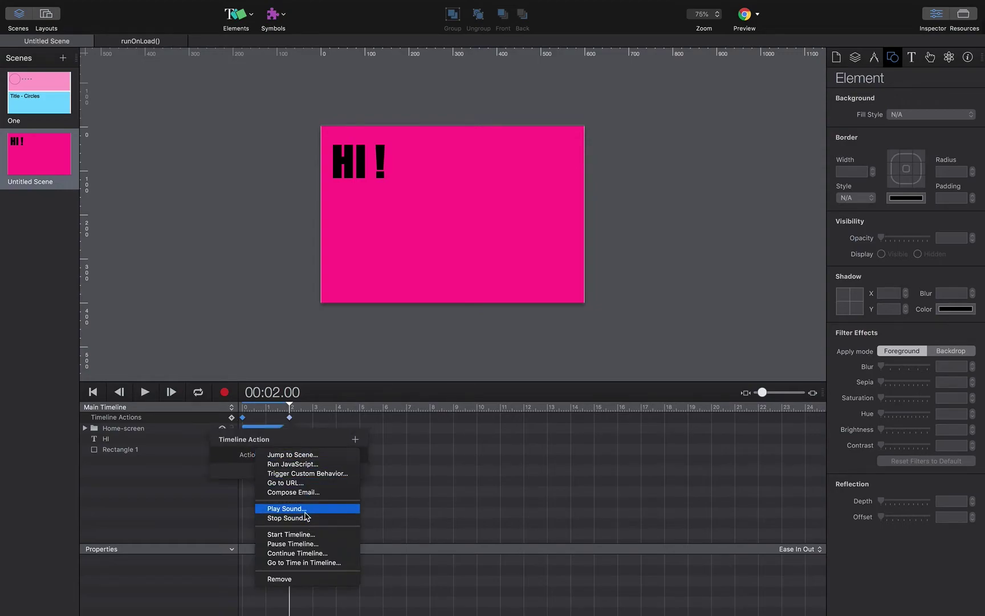
left_click(301, 545)
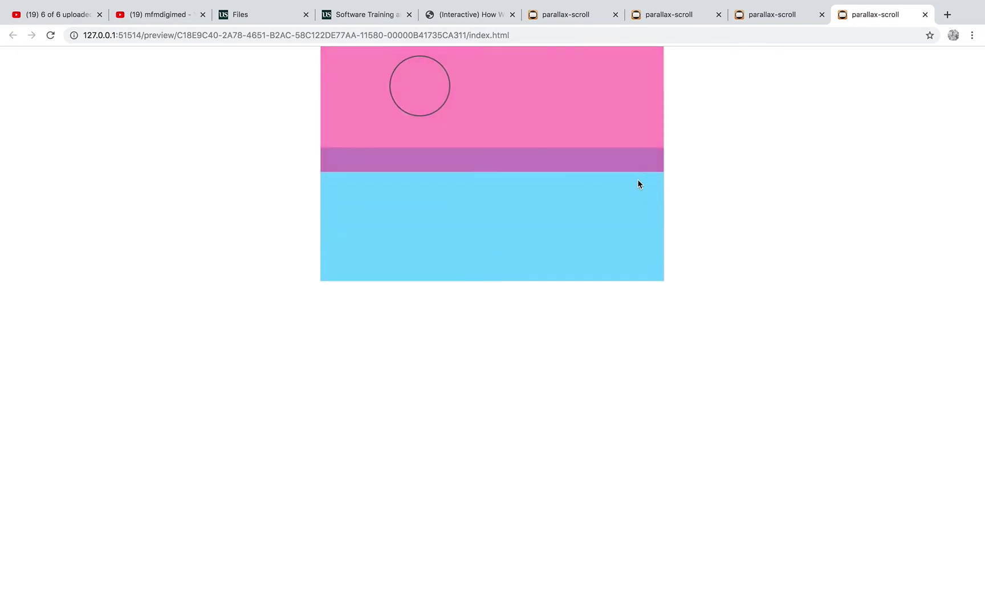
- Close the old parallax preview and preview the current scene in Chrome on the green AMAZING SITE page
left_click(925, 14)
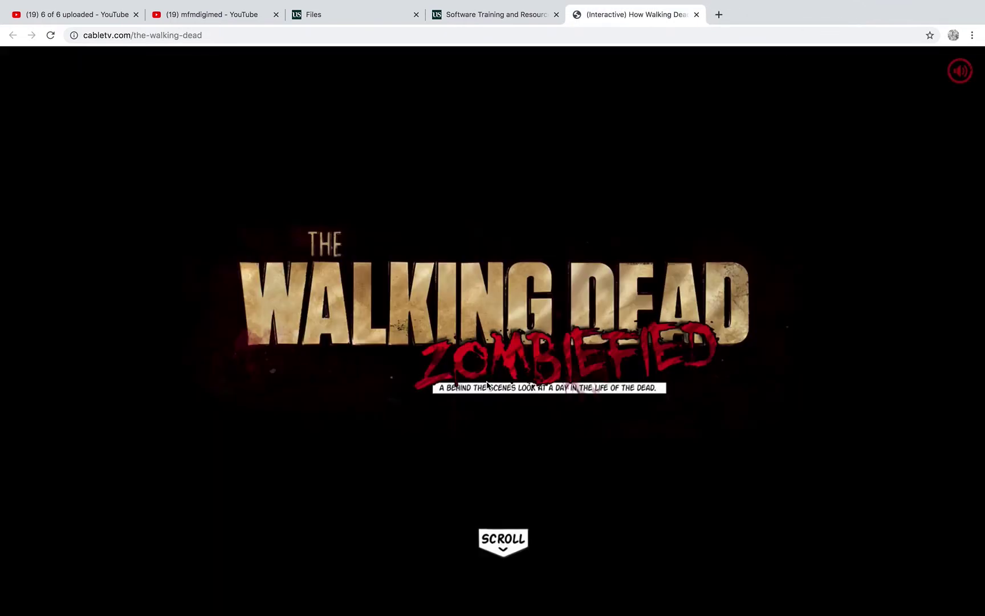
key("super+Tab")
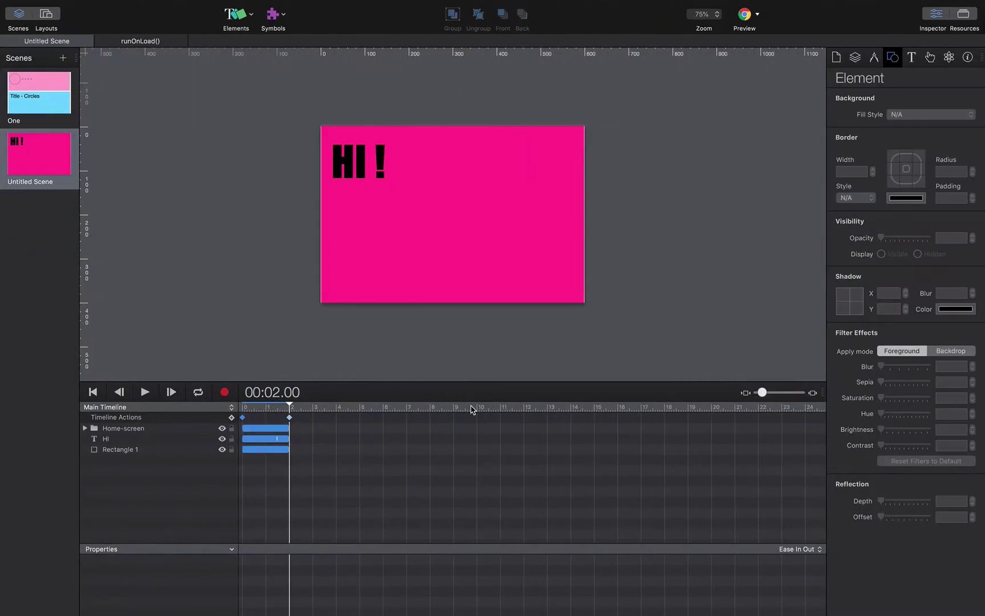
left_click(757, 14)
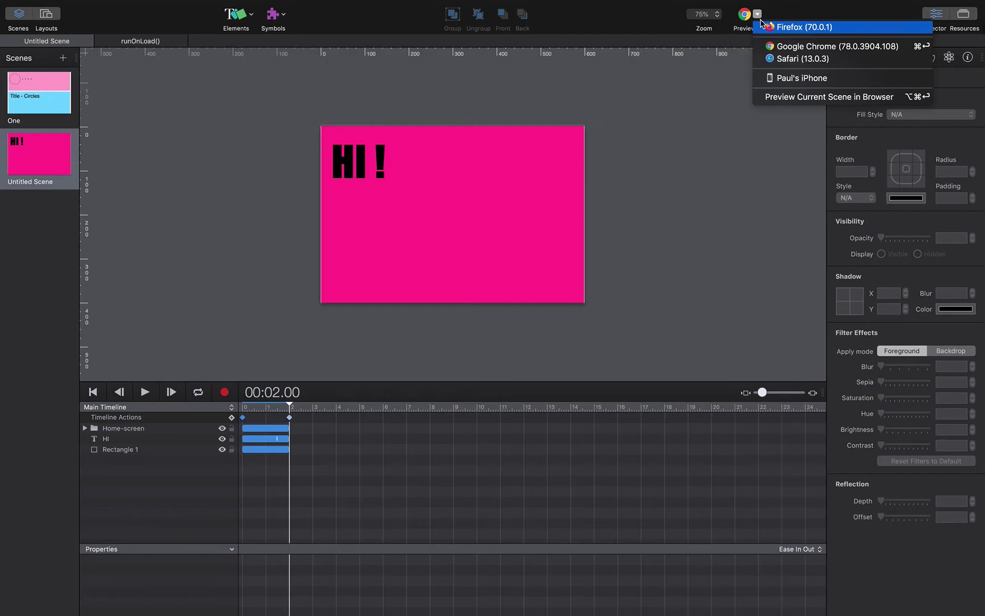
left_click(767, 97)
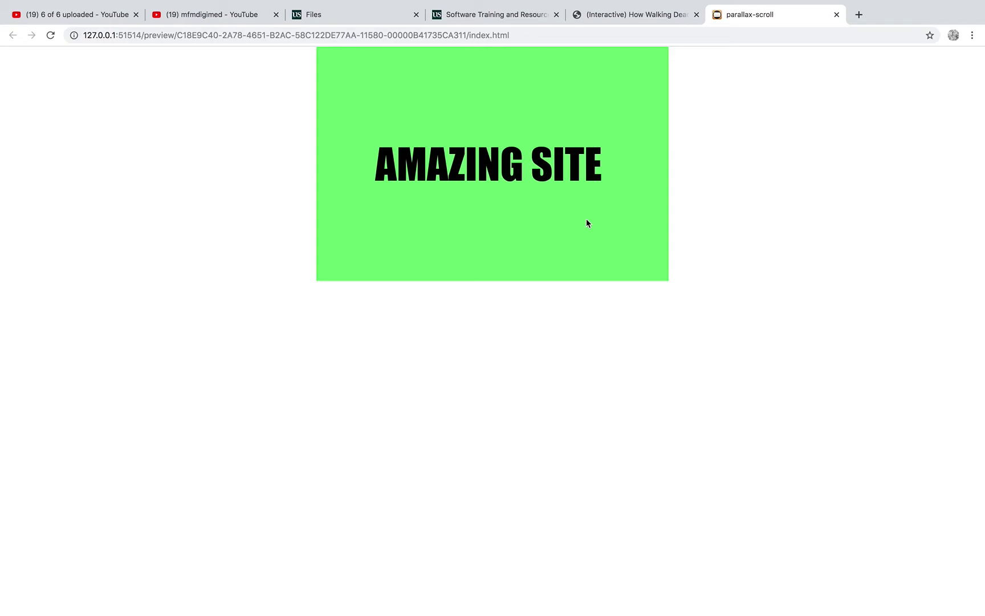
key("super+Tab")
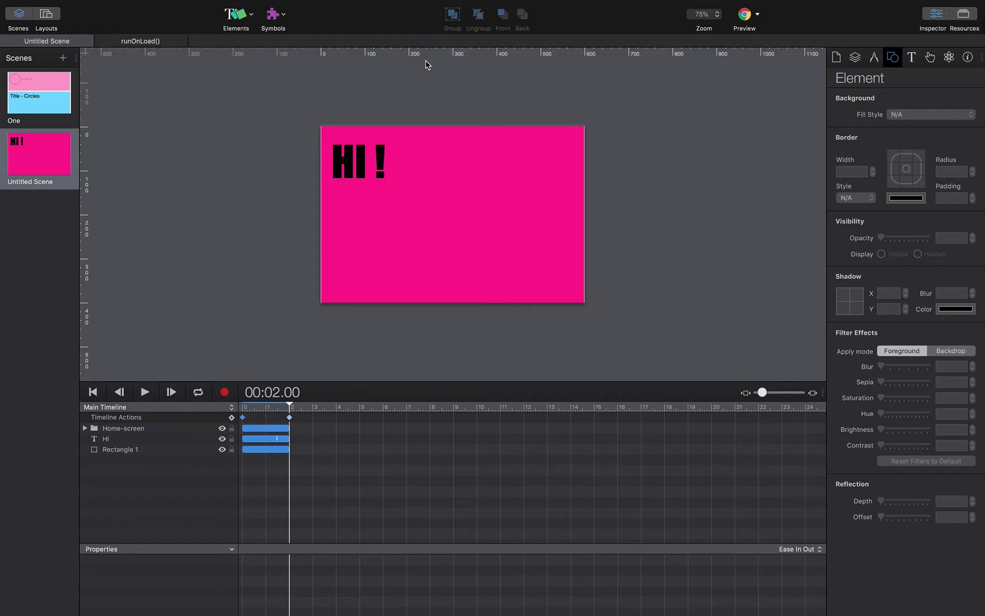
left_click(141, 41)
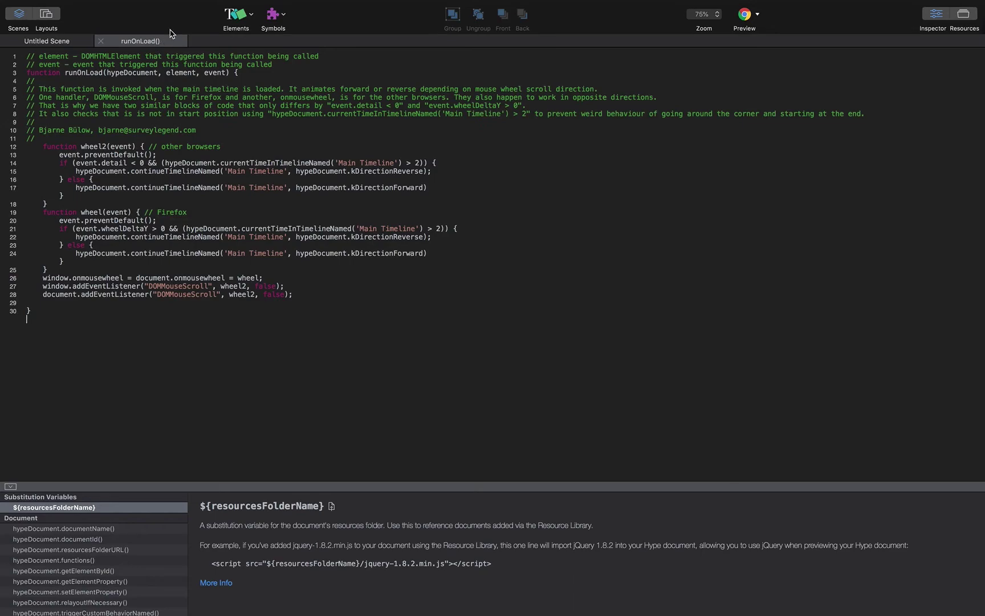
- Review the runOnLoad() explanatory comments on lines 5–10 and the author credit line
left_click_drag(218, 129, 20, 86)
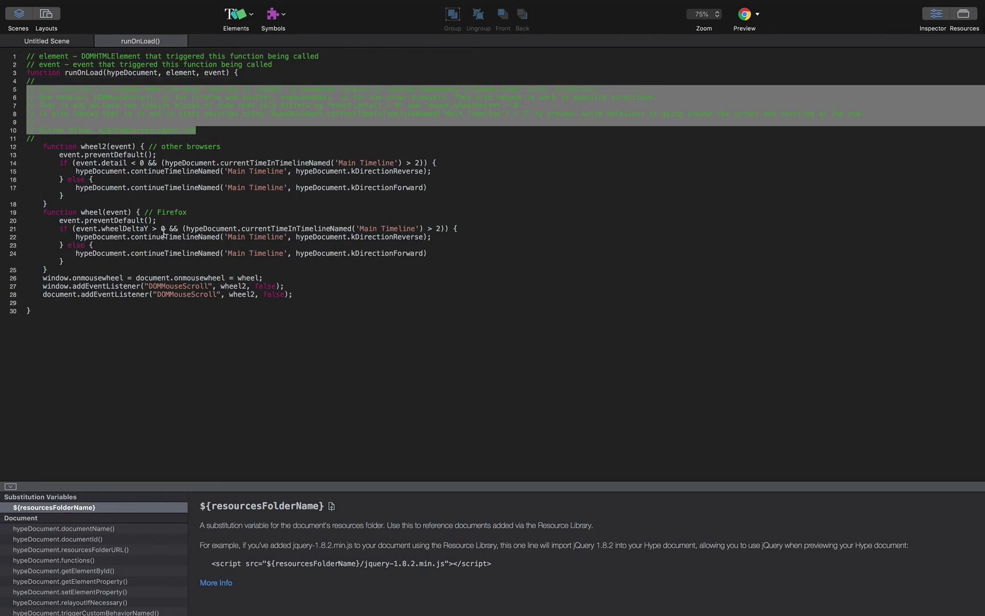
left_click(169, 113)
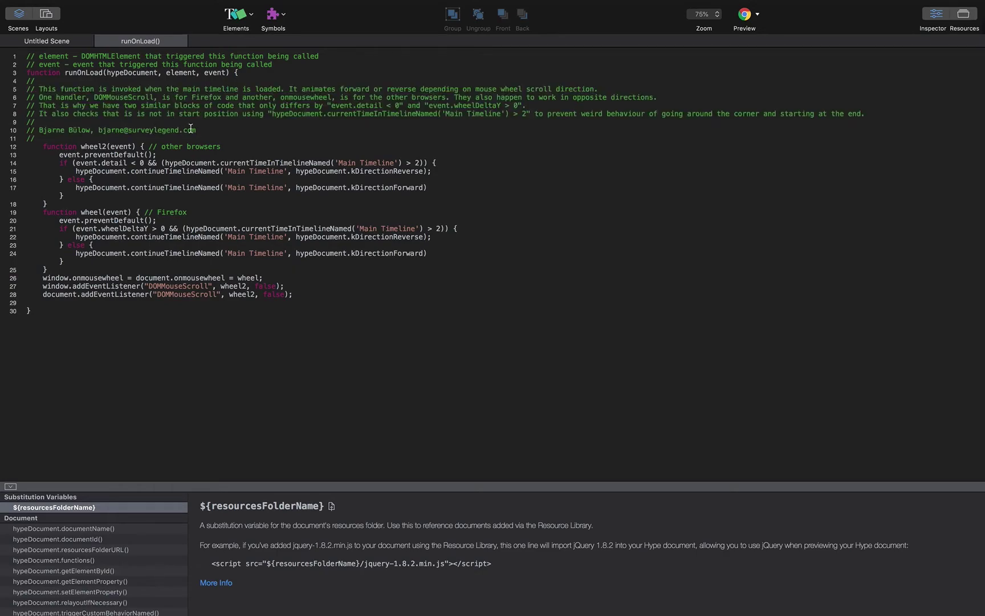
left_click_drag(201, 130, 40, 130)
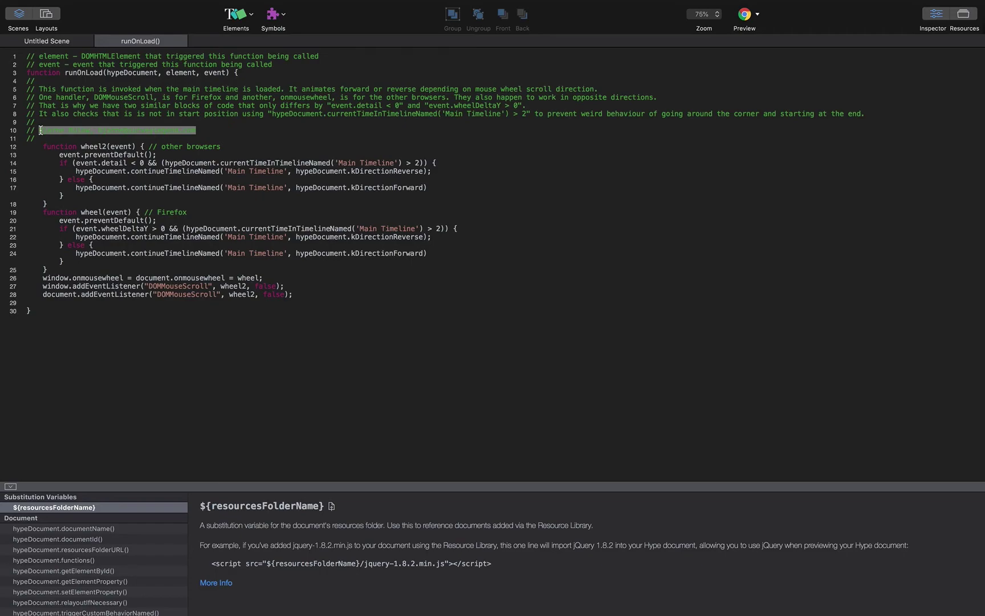
left_click(147, 113)
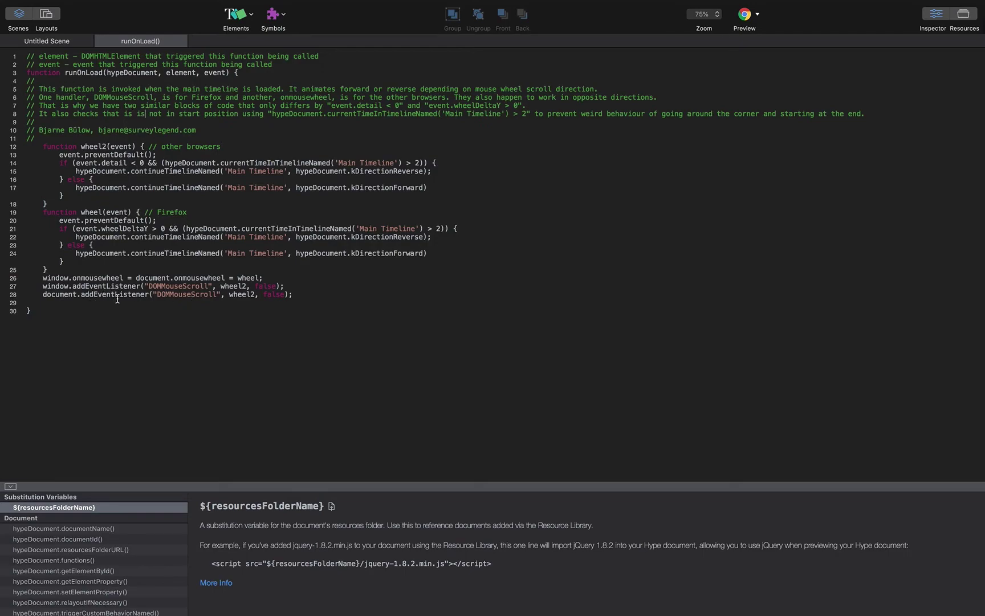
- Review the last event listener line of runOnLoad(), then return to the Untitled Scene
left_click_drag(297, 295, 245, 301)
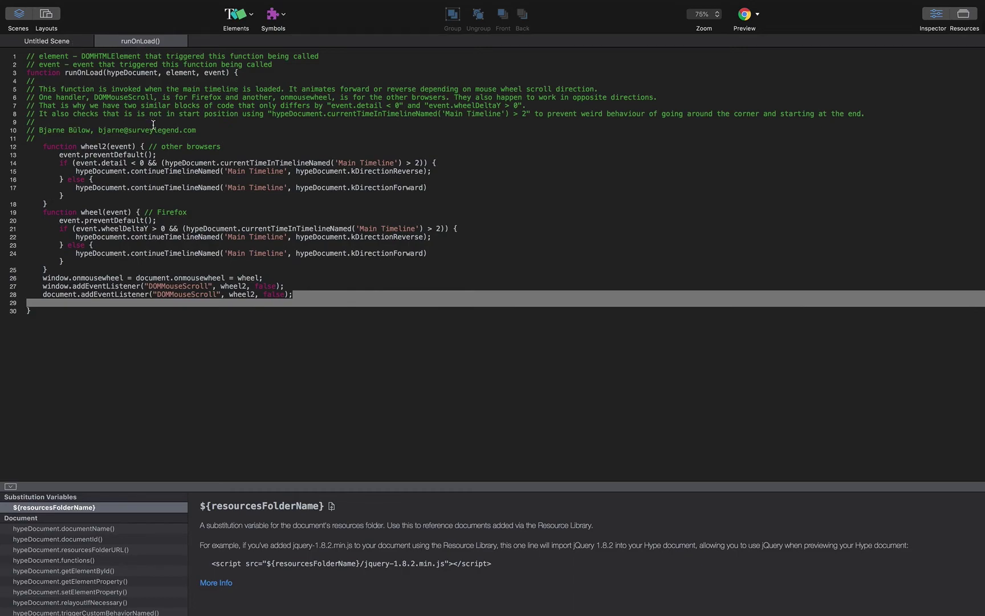
left_click(299, 297)
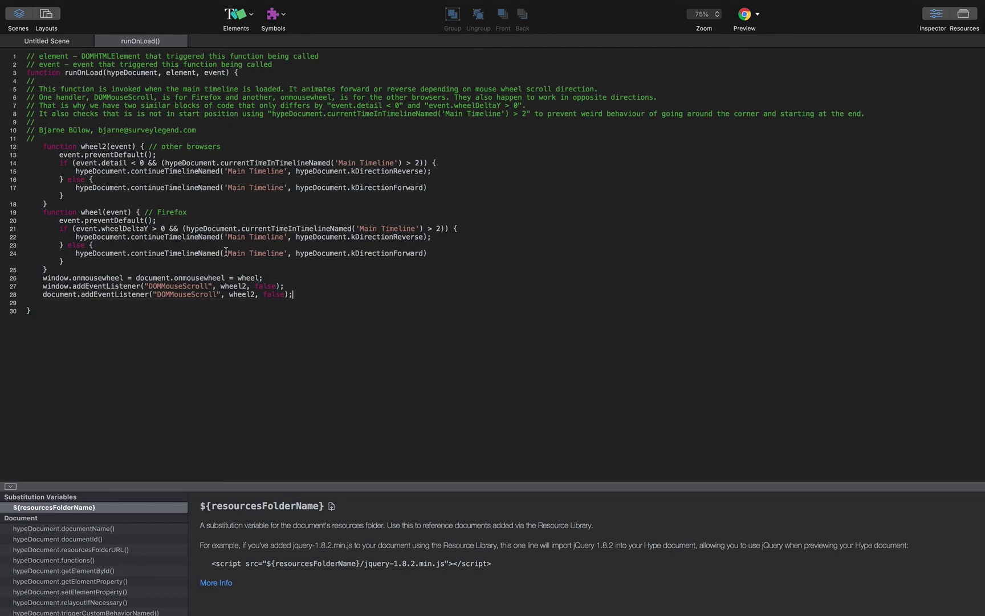
left_click(47, 41)
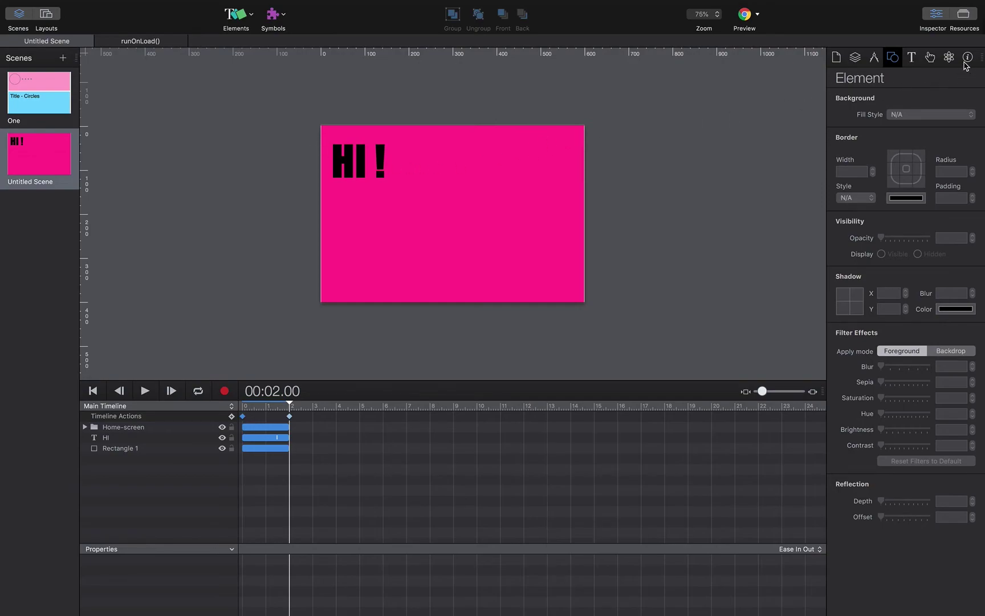
- Show the Actions inspector and select the HI text layer in the Home-screen group
left_click(931, 59)
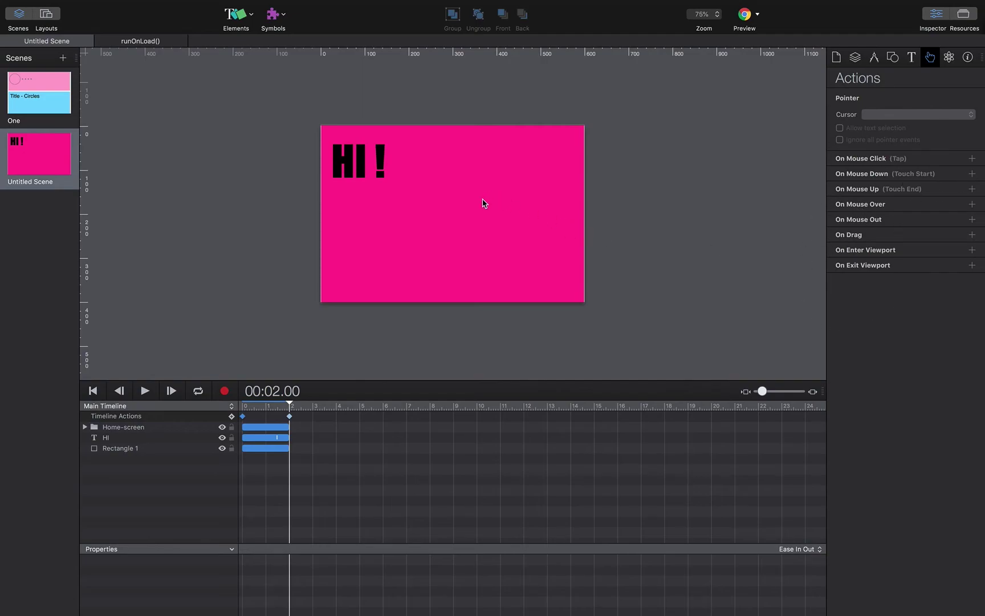
left_click(354, 170)
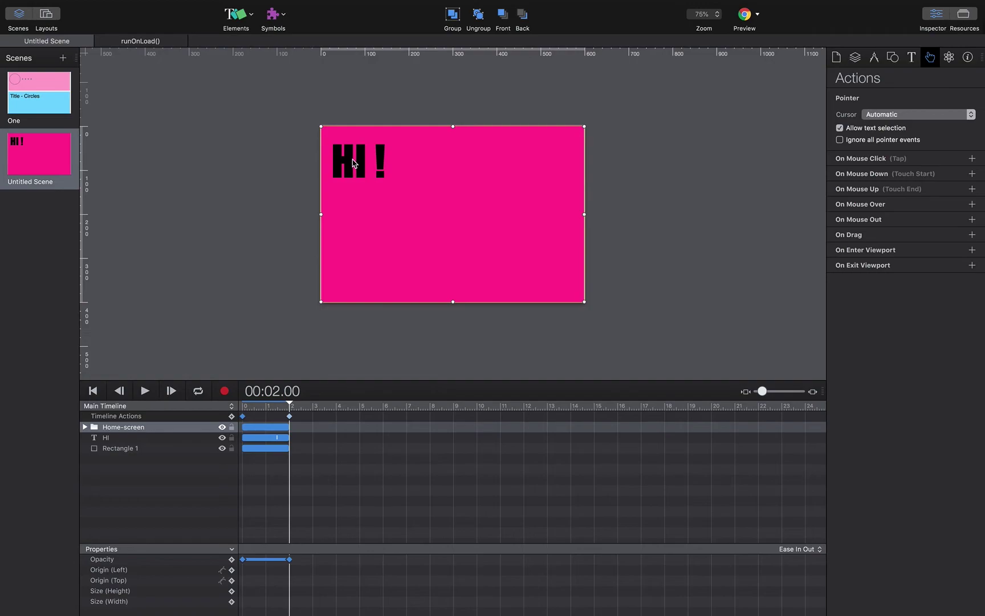
left_click(170, 481)
left_click(130, 440)
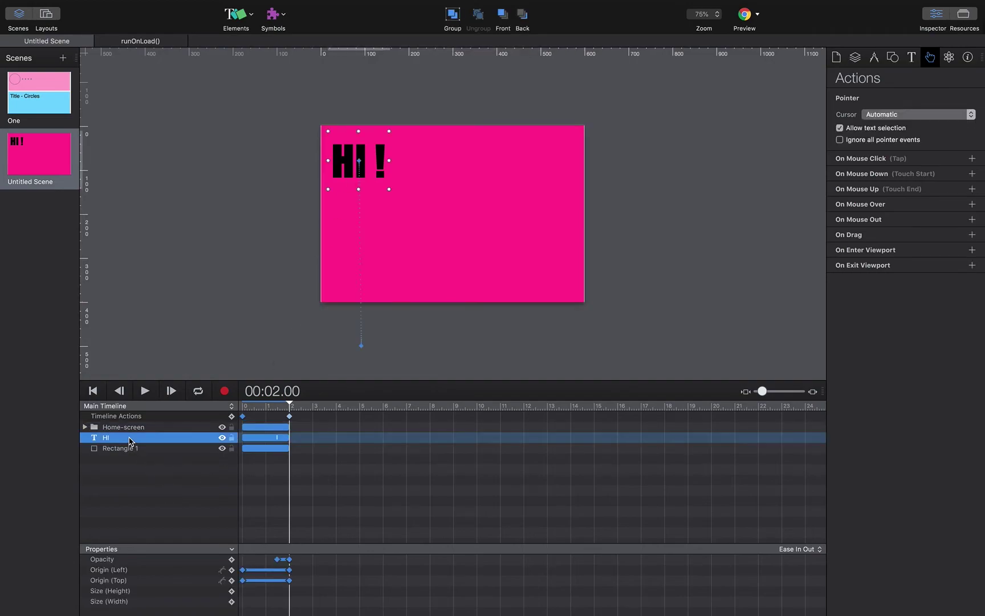
- Try an On Mouse Click action on HI without choosing one, then add an On Scene Load action
left_click(972, 159)
left_click(964, 178)
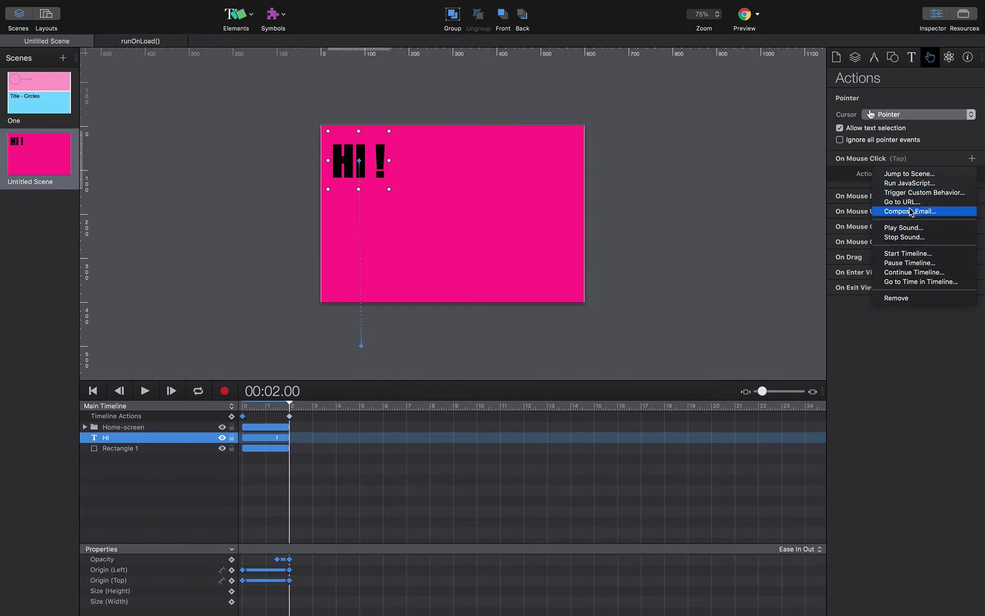
left_click(853, 182)
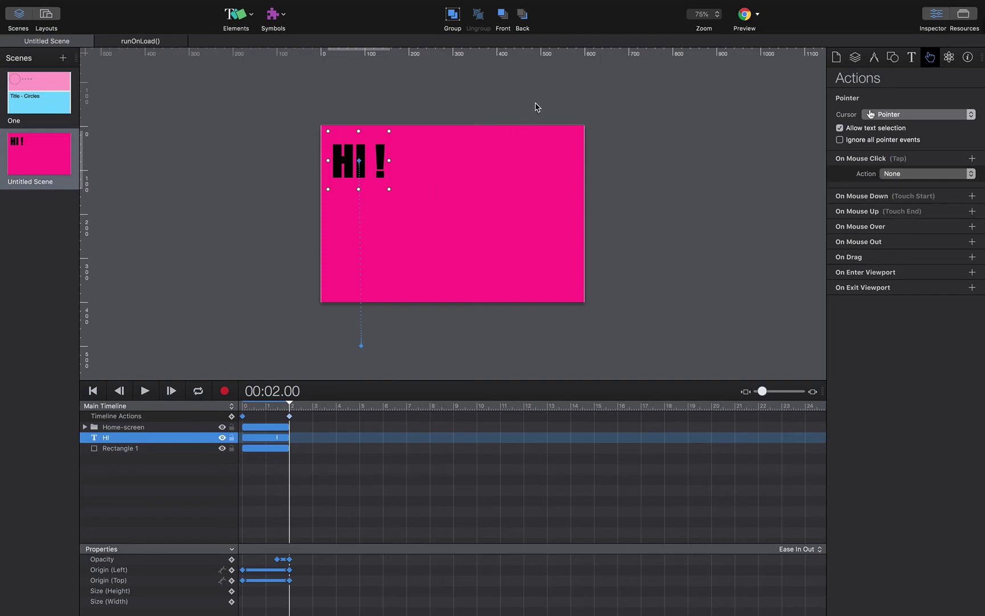
left_click(855, 58)
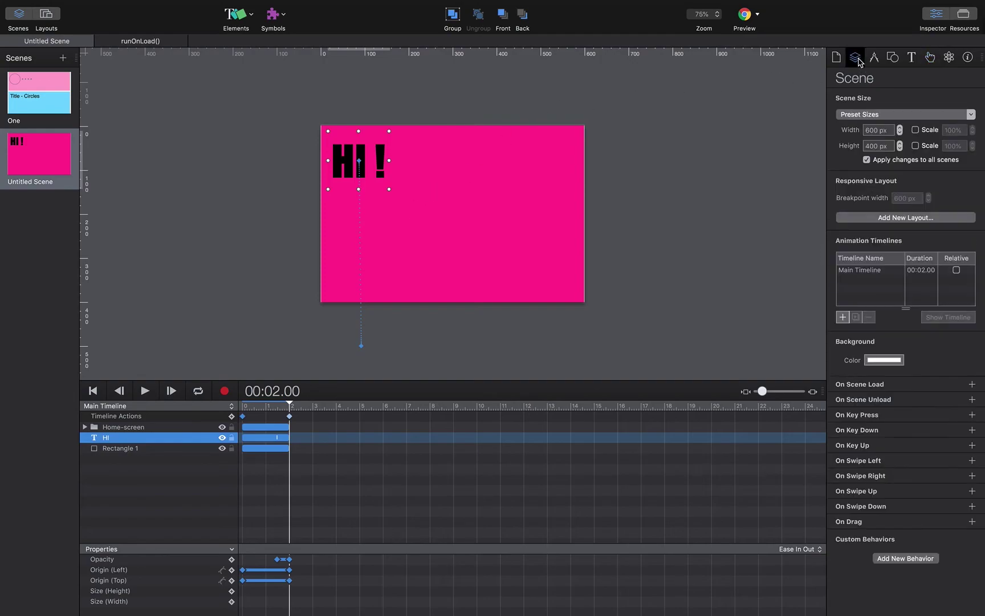
left_click(972, 385)
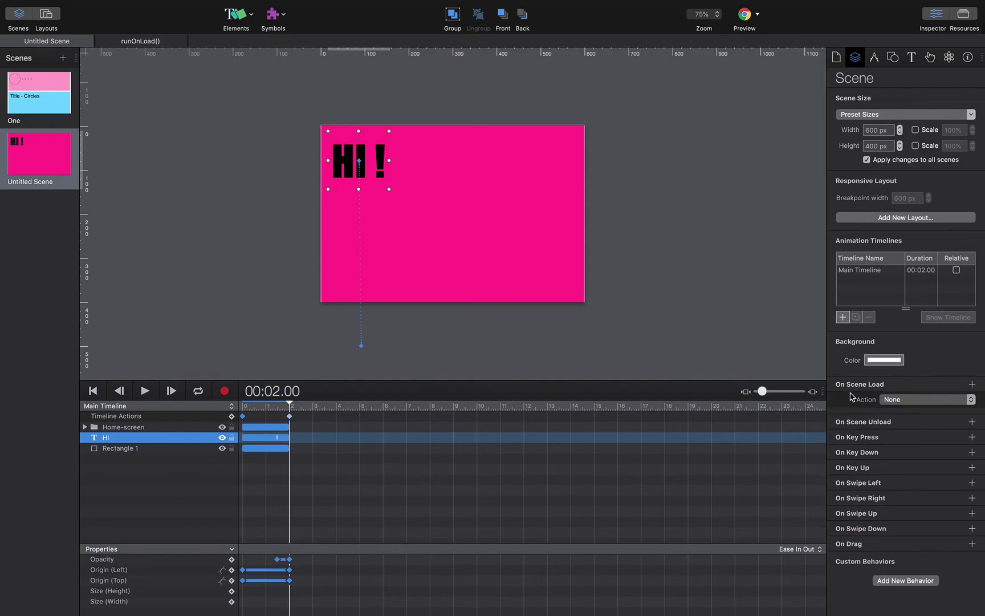
- Set the On Scene Load action to Run JavaScript with a new function, untitledFunction()
left_click(909, 402)
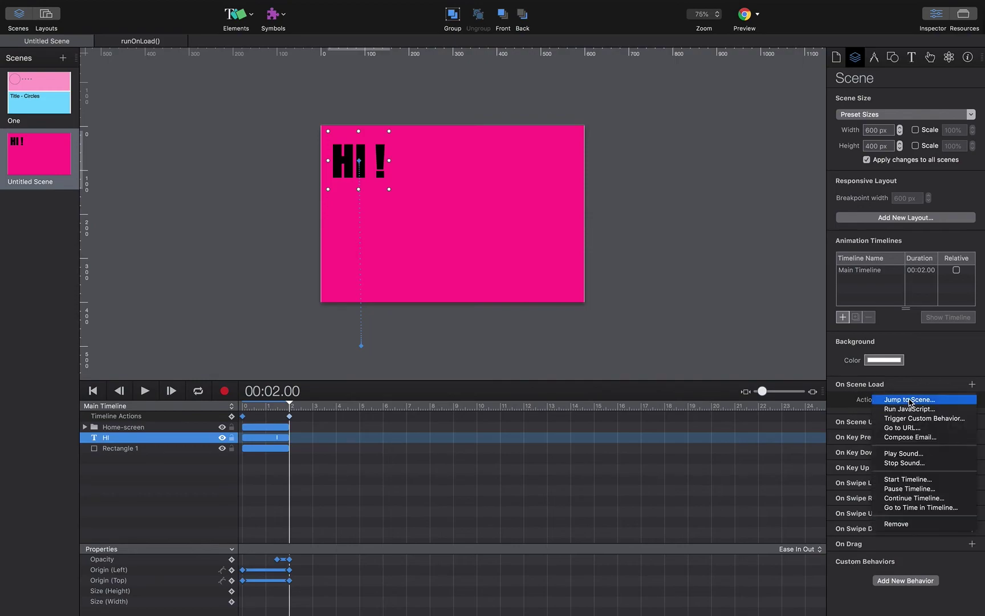
left_click(910, 409)
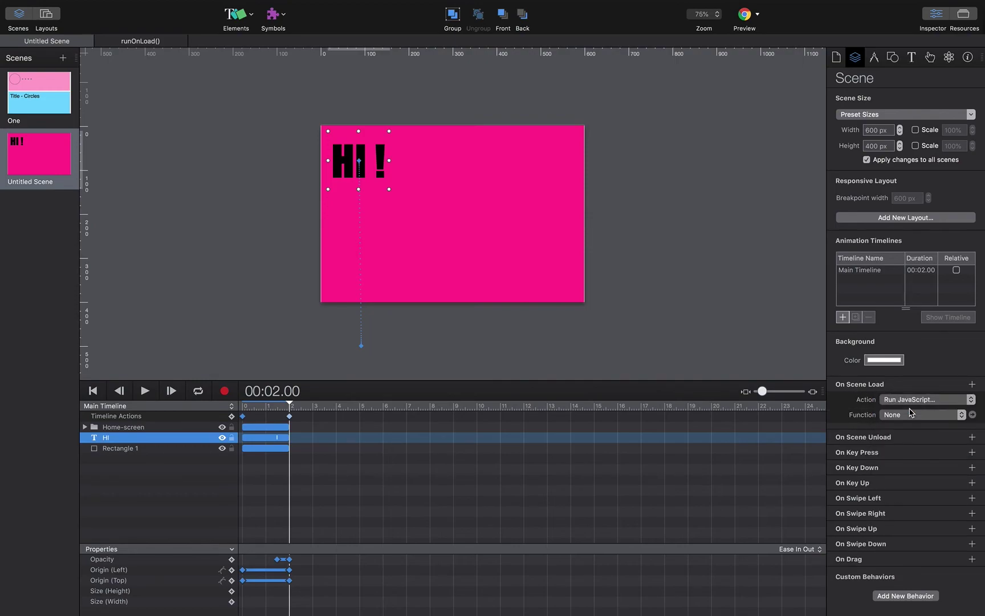
left_click(961, 415)
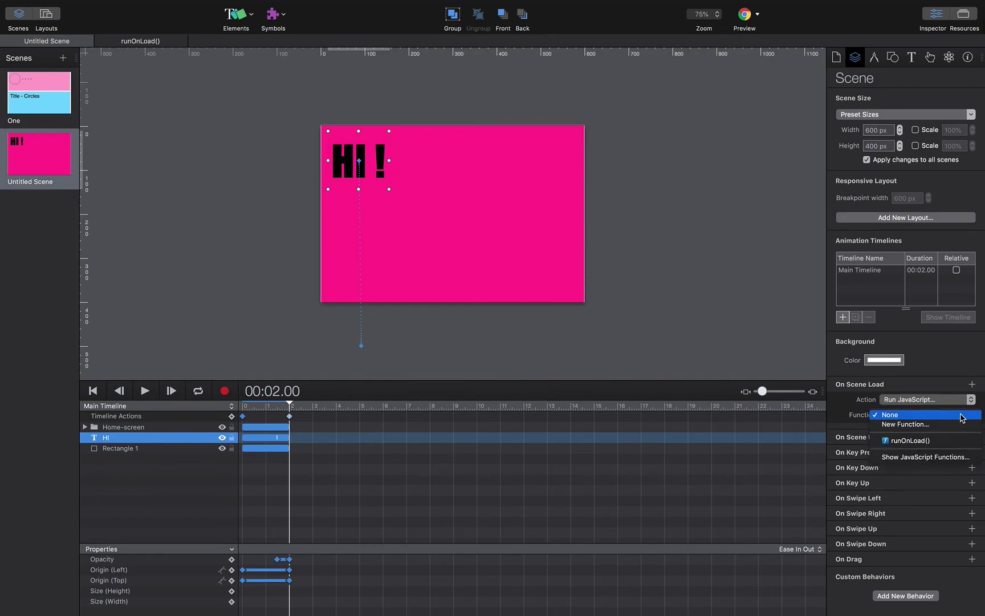
left_click(897, 428)
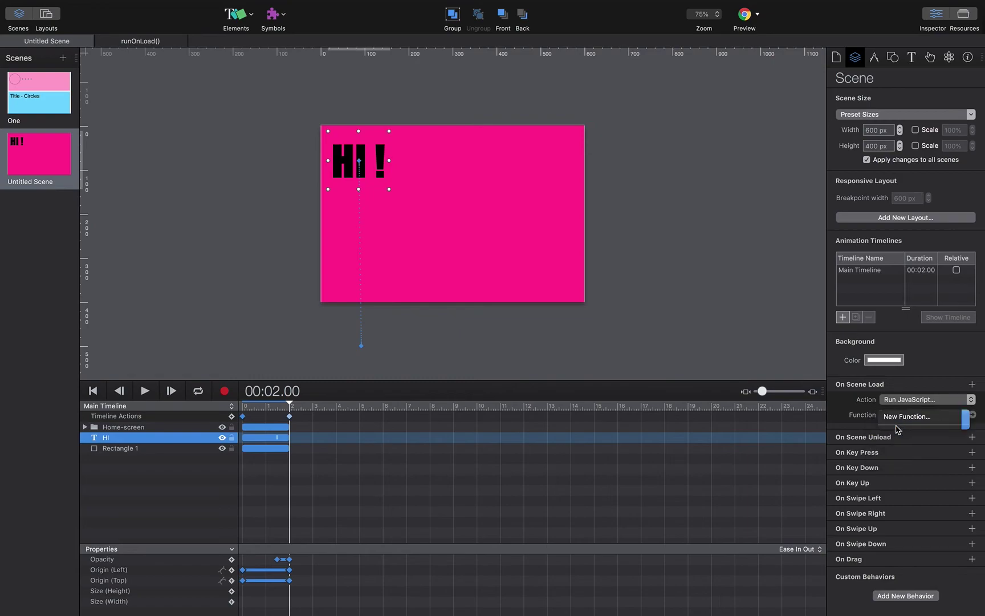
- Copy all the runOnLoad() wheel-scroll code and paste it into untitledFunction()
left_click(134, 37)
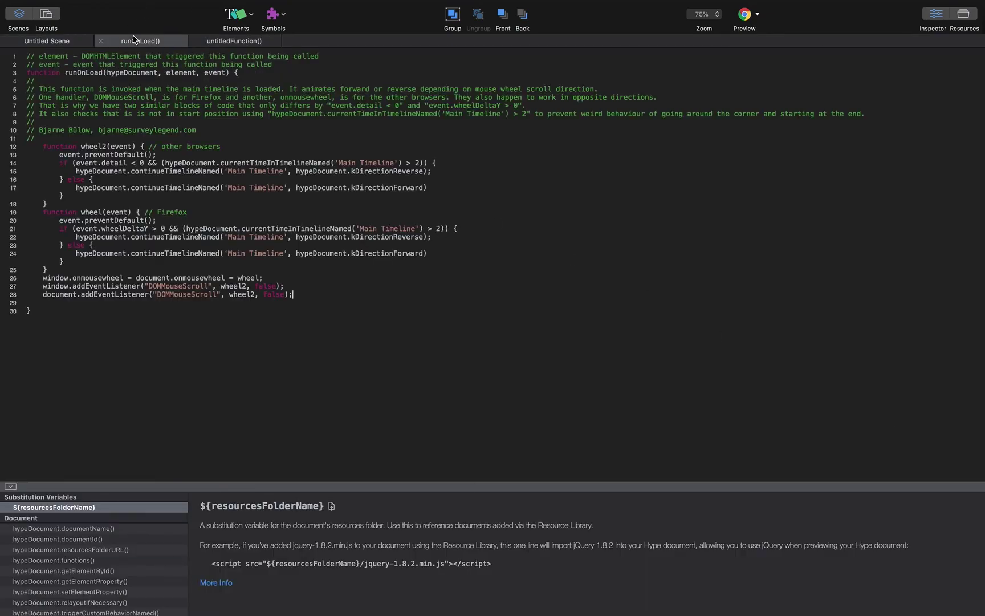
left_click_drag(43, 311, 2, 53)
key("super+c")
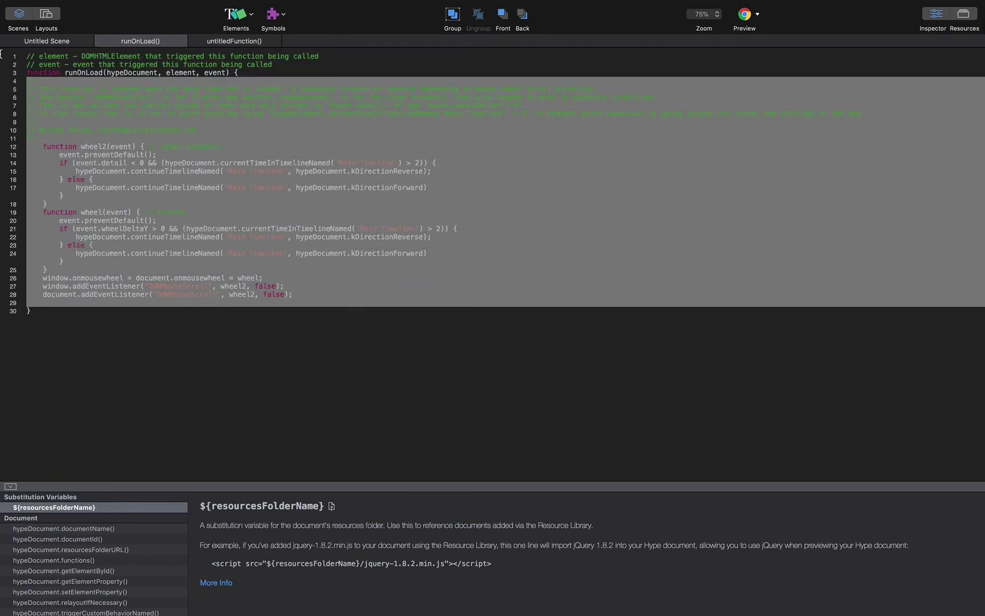
left_click(226, 41)
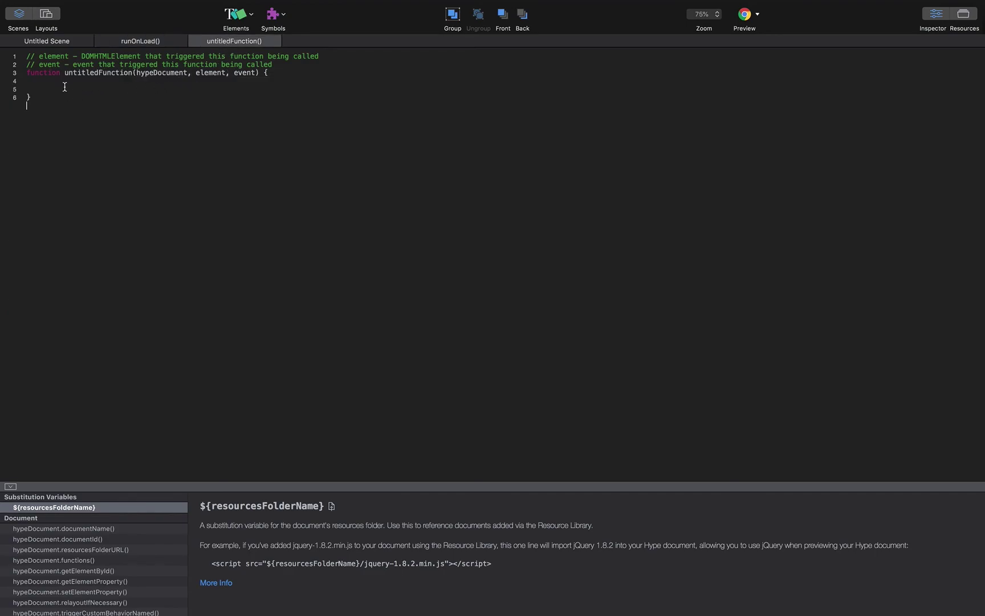
left_click(41, 84)
key("super+v")
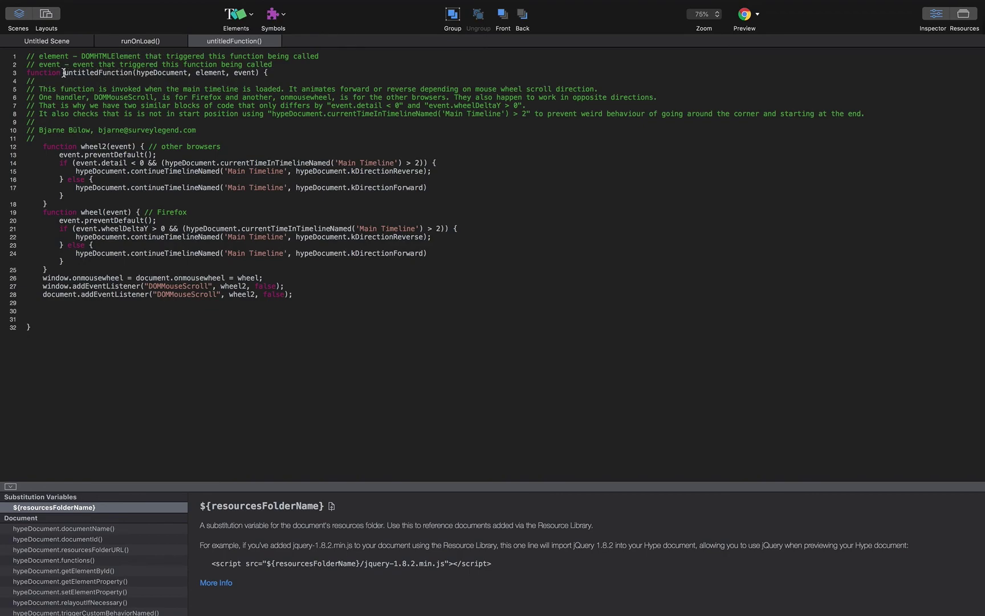
- Rename the function to runOnLoadTwo and return to the Untitled Scene
left_click_drag(63, 72, 130, 72)
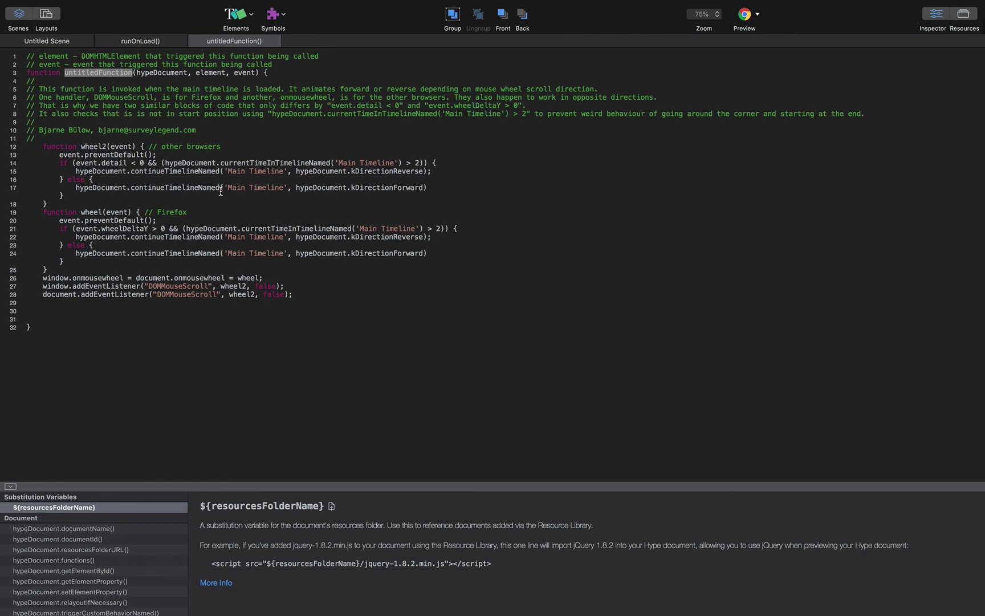
type("runOnL")
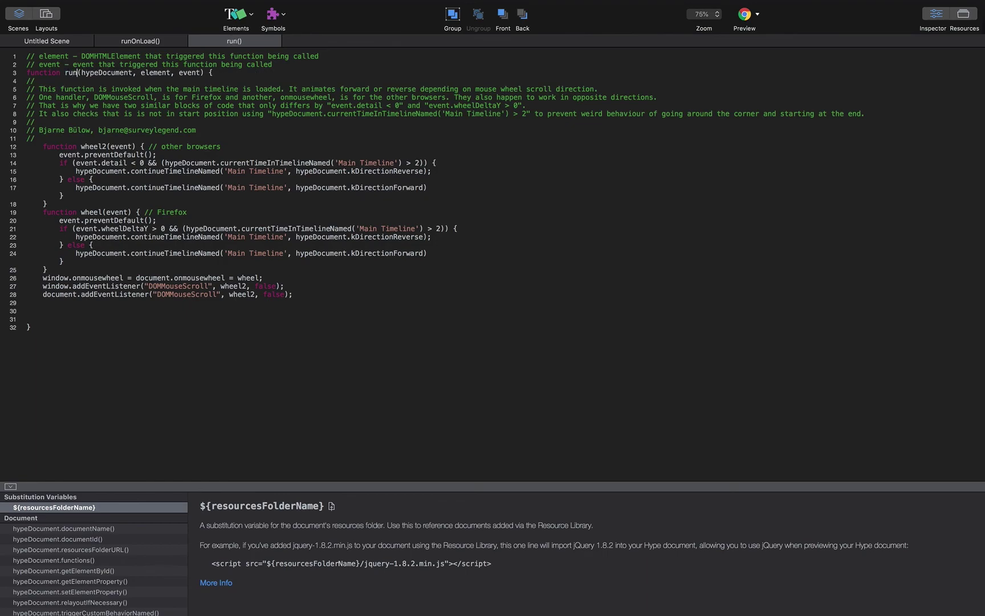
type("oadTw")
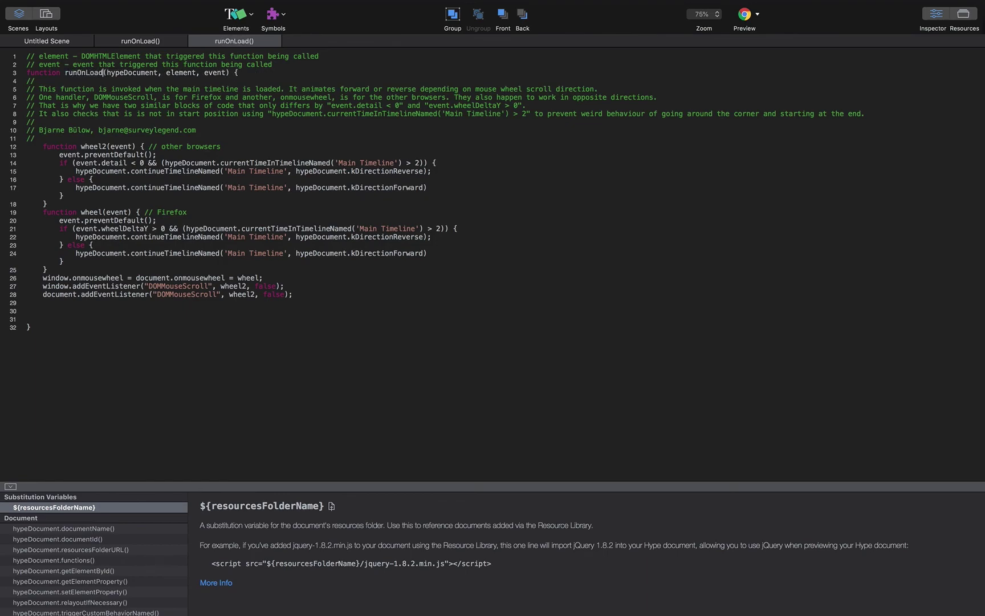
type("o")
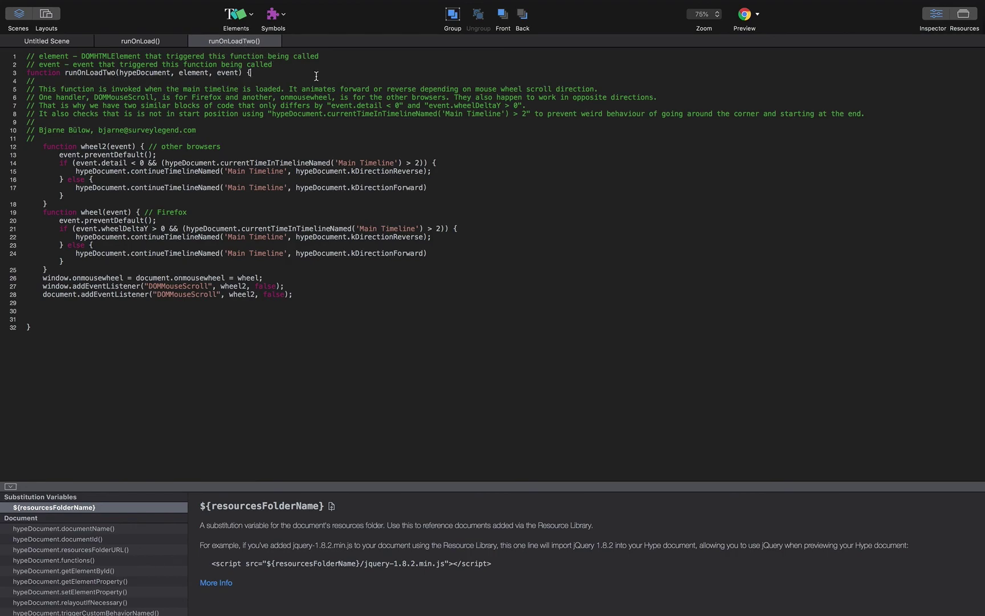
left_click(73, 48)
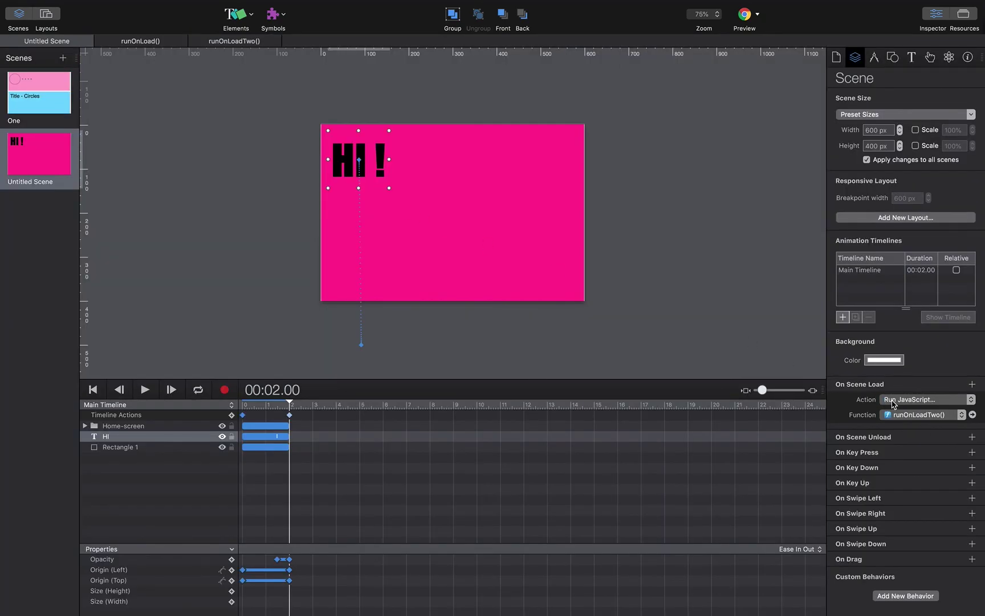
left_click(962, 416)
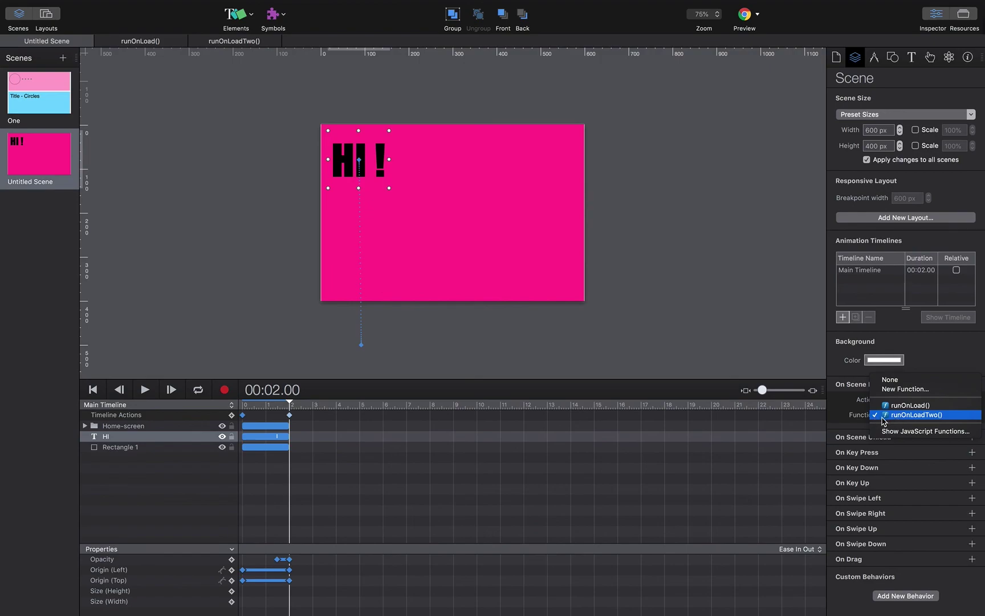
left_click(933, 416)
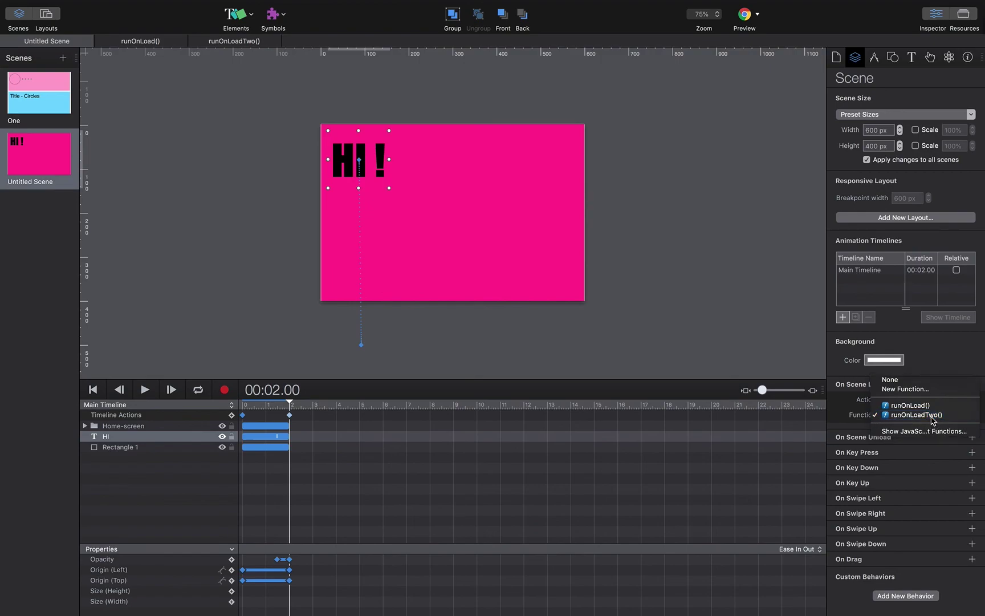
left_click(693, 321)
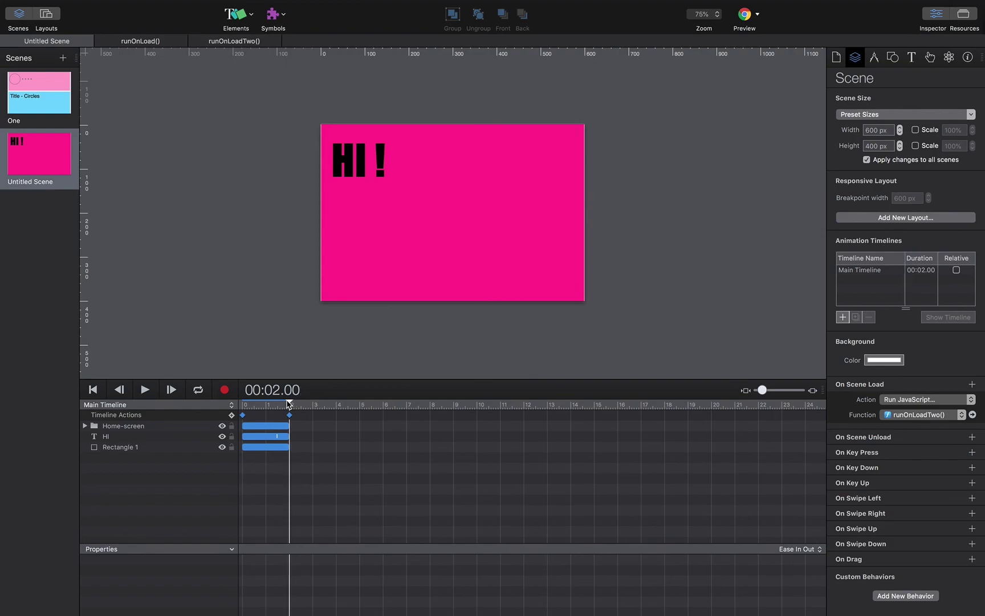
left_click_drag(291, 404, 235, 414)
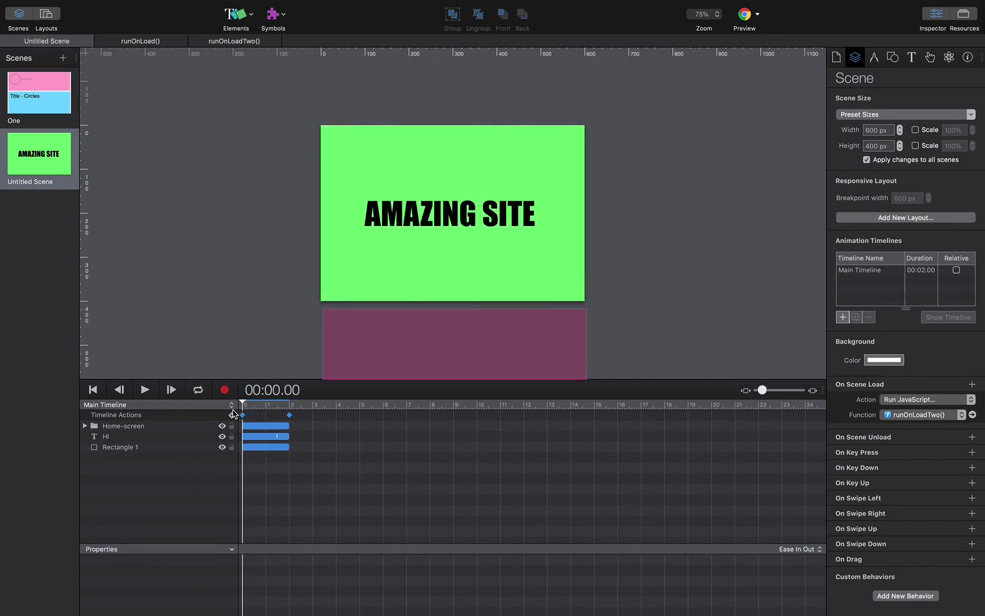
- Preview the current scene in Chrome, opening on the green AMAZING SITE banner
left_click(758, 13)
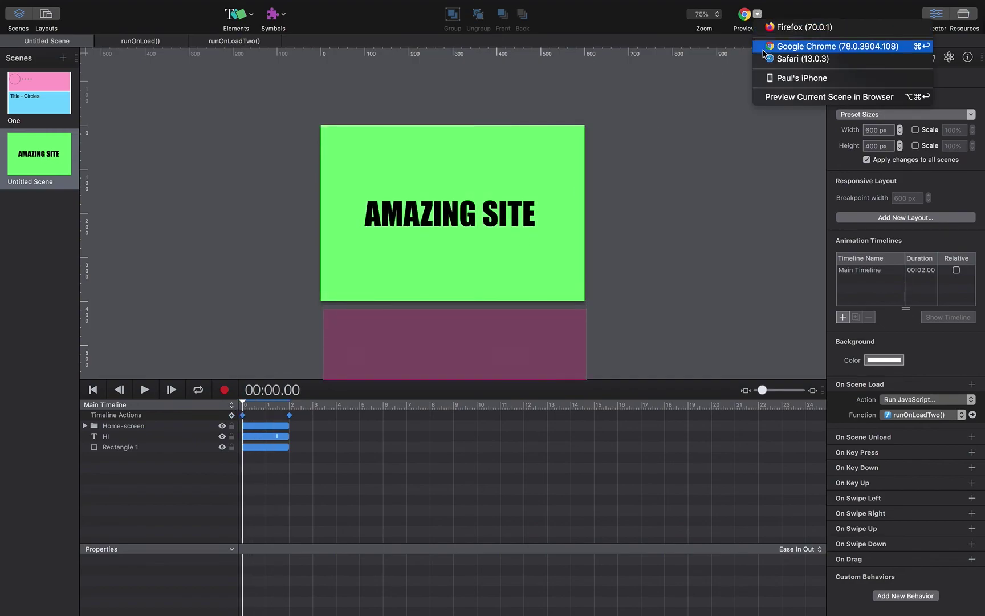
left_click(790, 98)
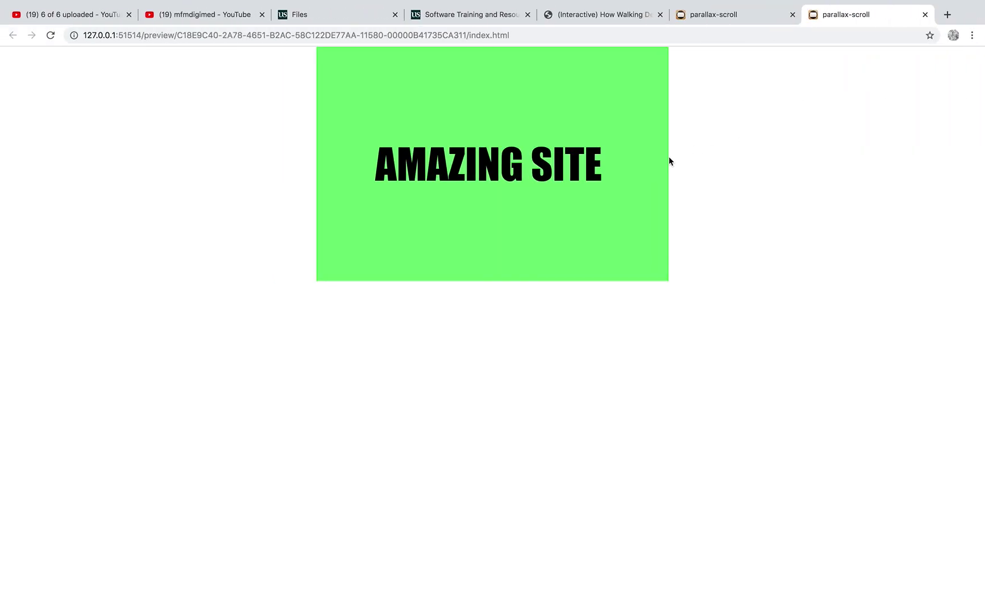